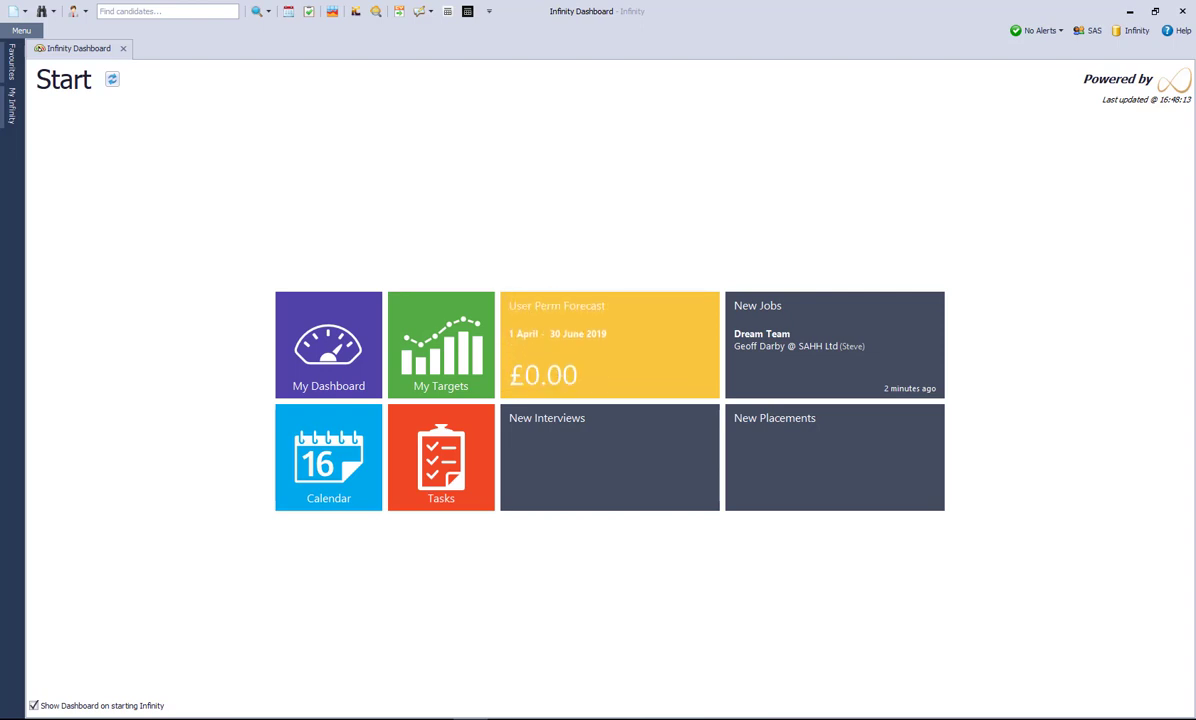
- Open the new Dream Team job at SAHH Ltd and display its shortlist
click(837, 372)
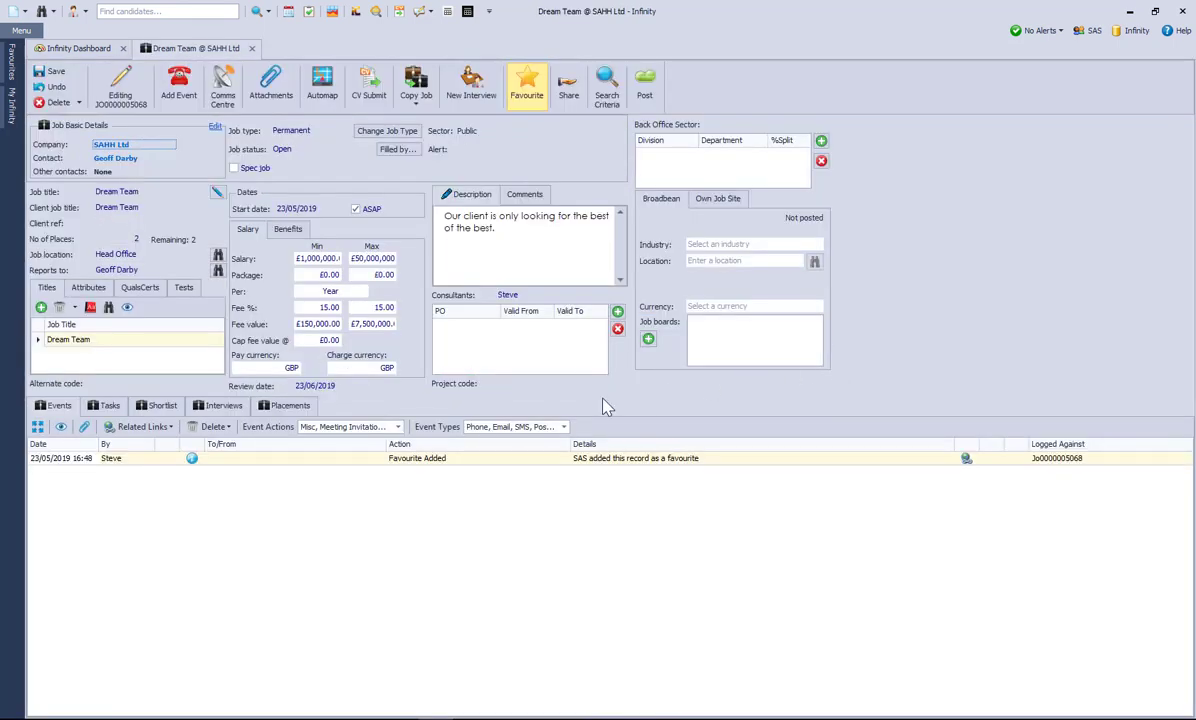
click(155, 408)
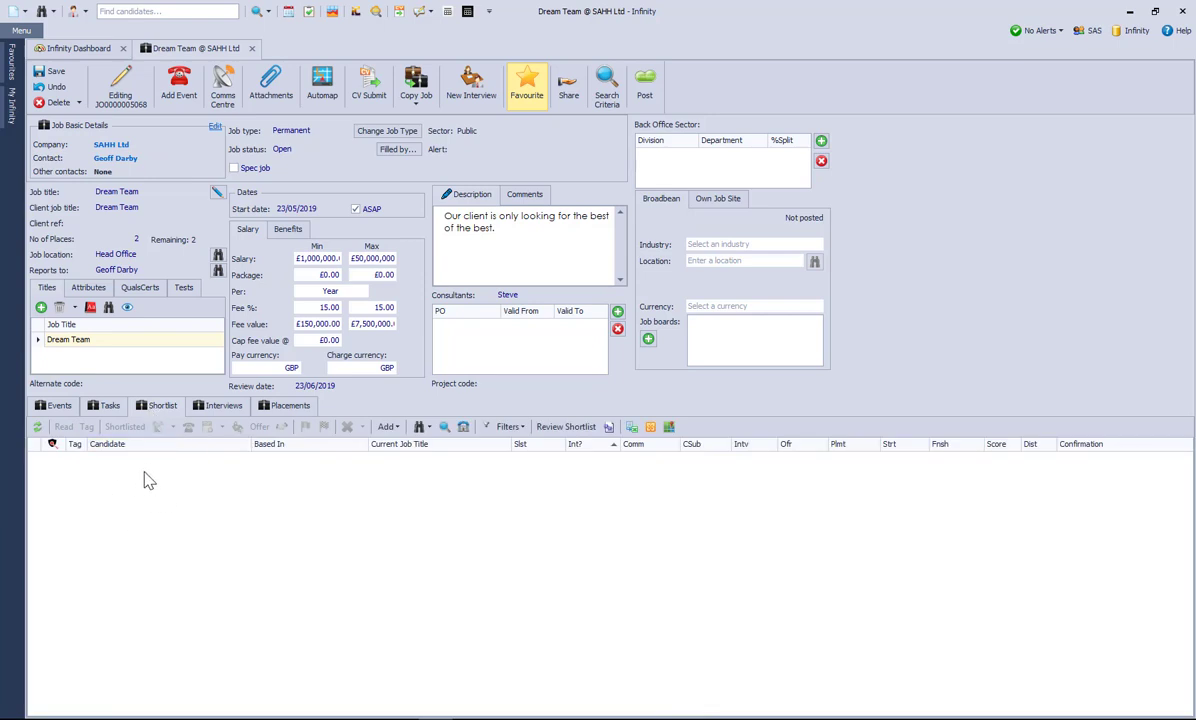
- Open iResearch and add a search page set to XING Contact Search
click(377, 14)
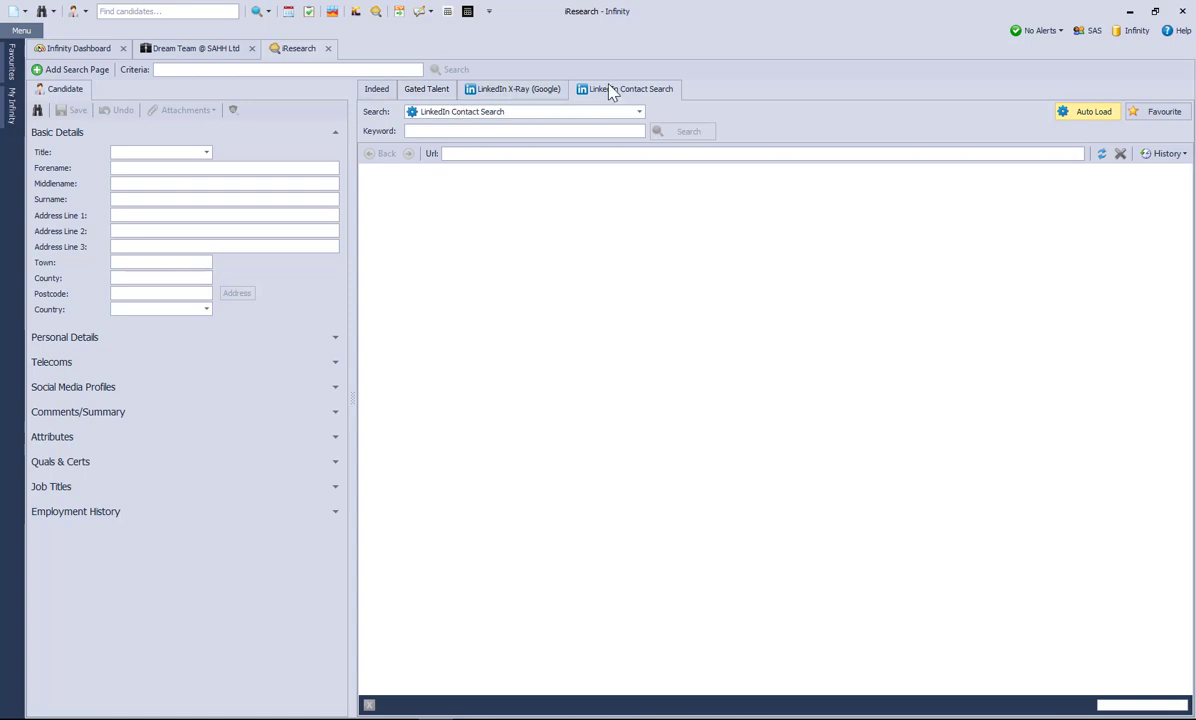
click(73, 72)
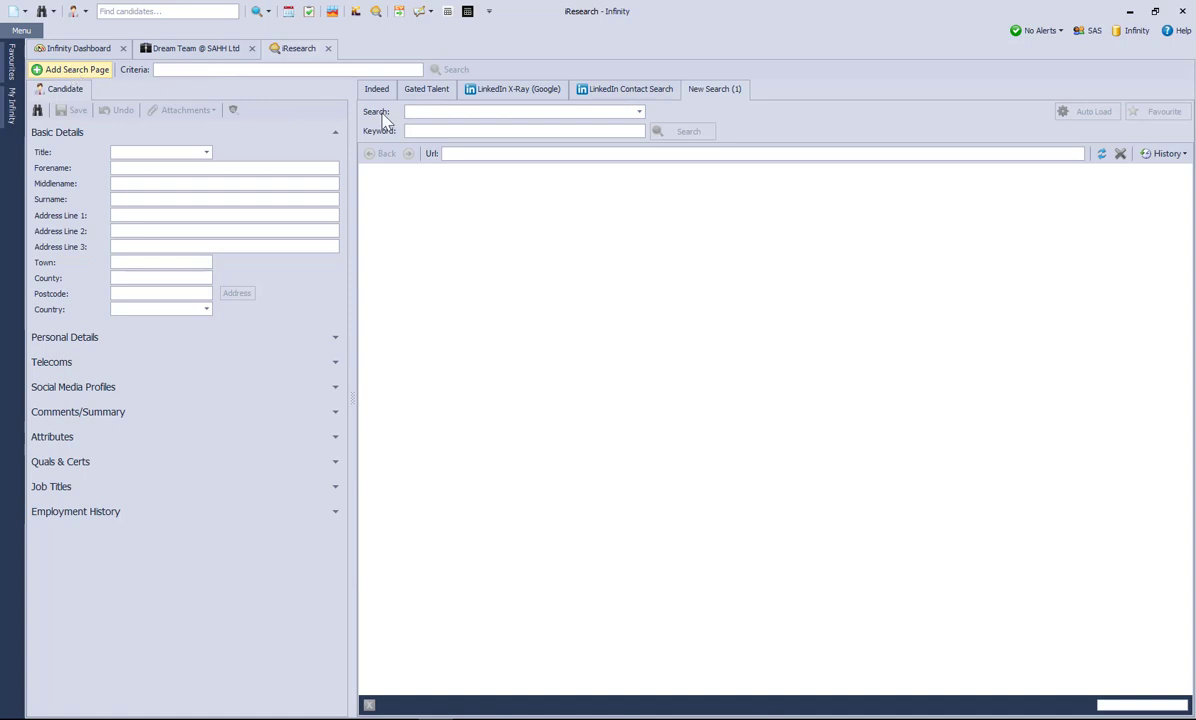
click(639, 112)
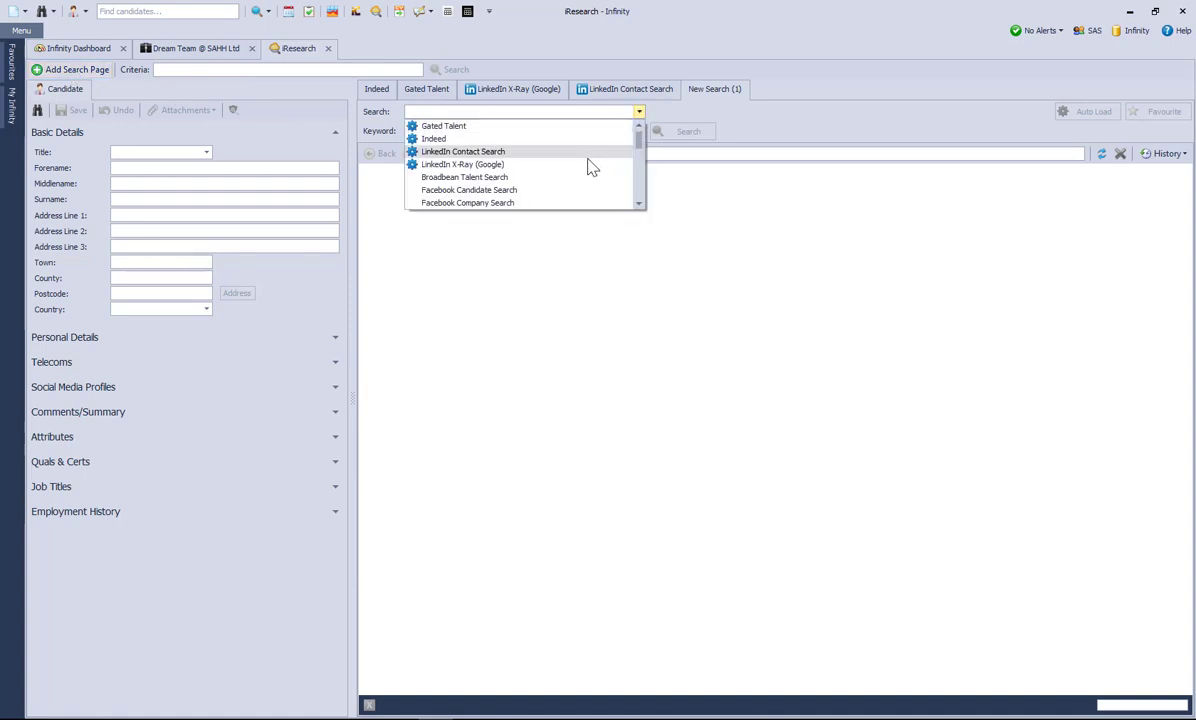
scroll(589, 168, down, 6)
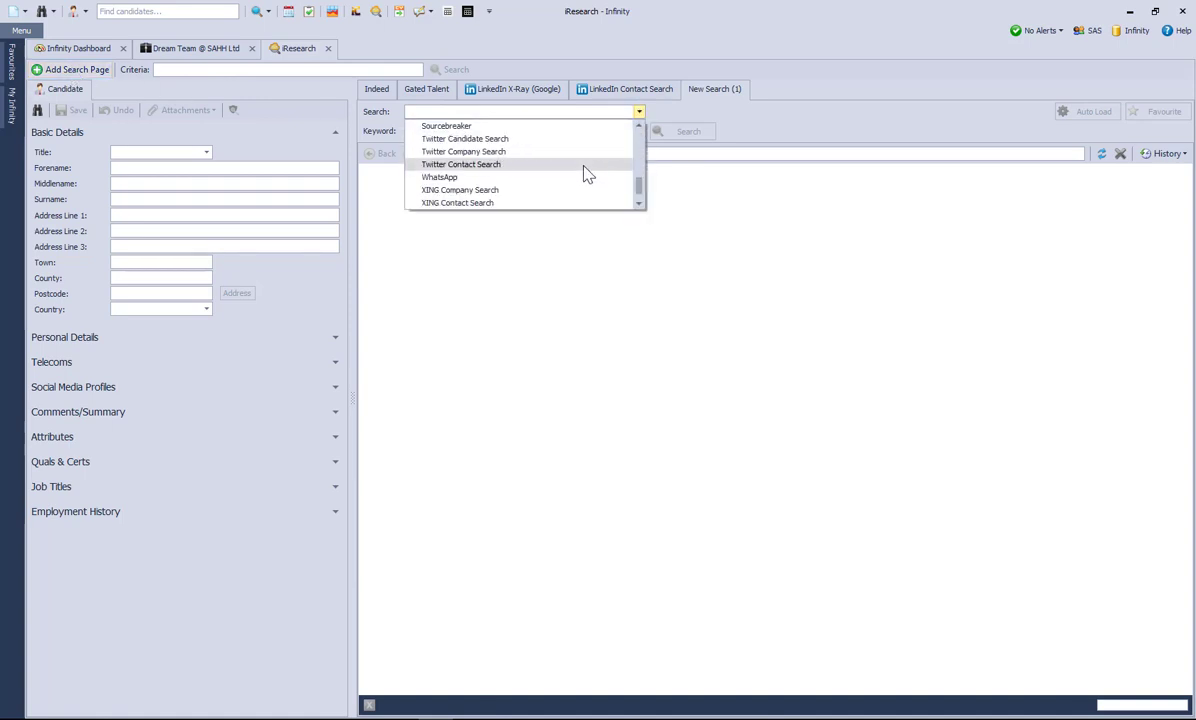
click(495, 203)
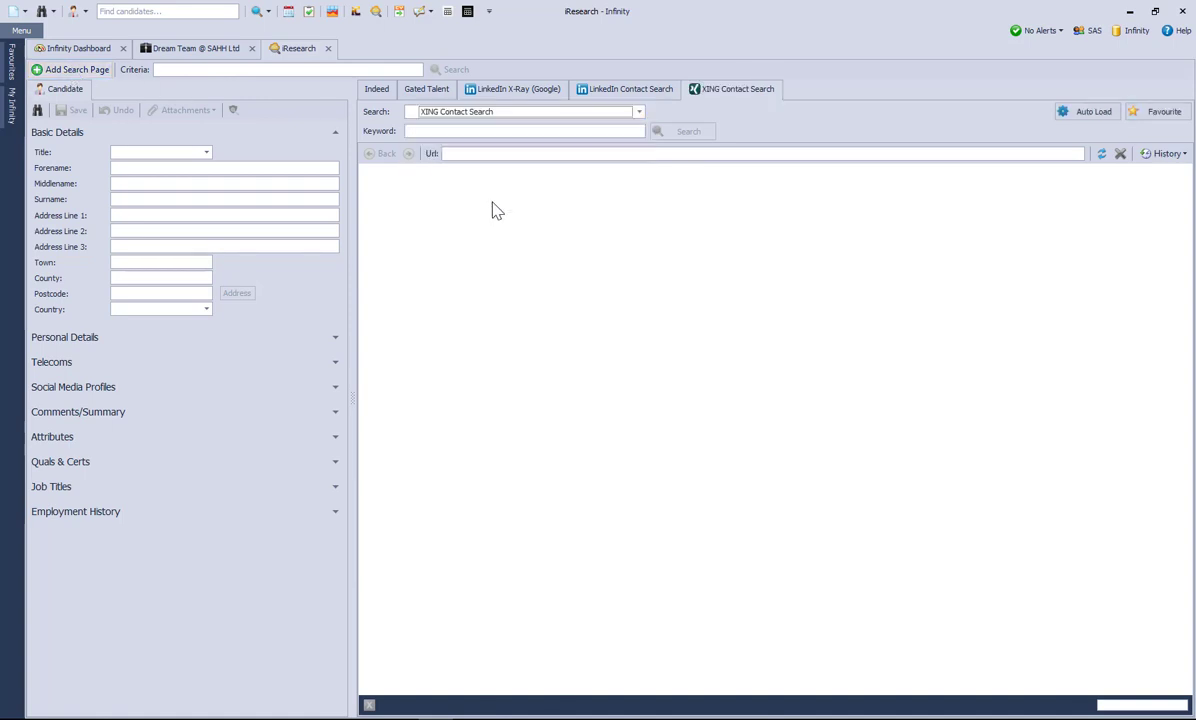
- Search all sources for "CEO Dillistone" and open the first profile found by LinkedIn Contact Search
click(603, 91)
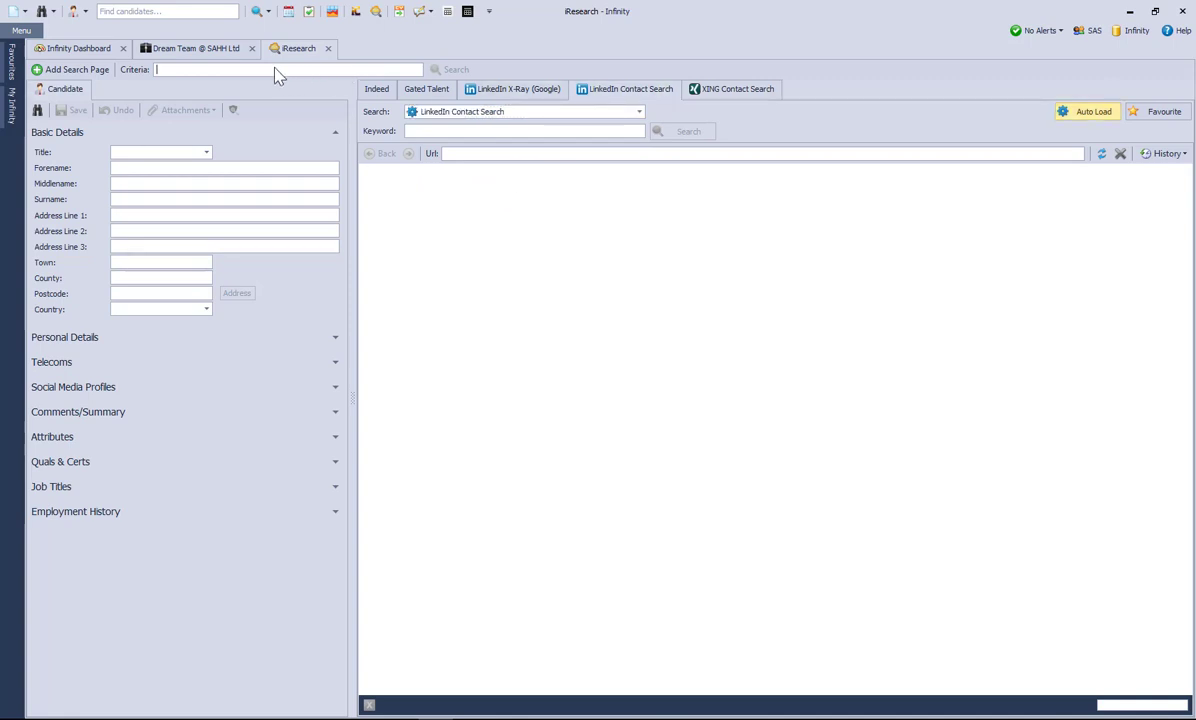
text(CEO Dillistone)
key(Return)
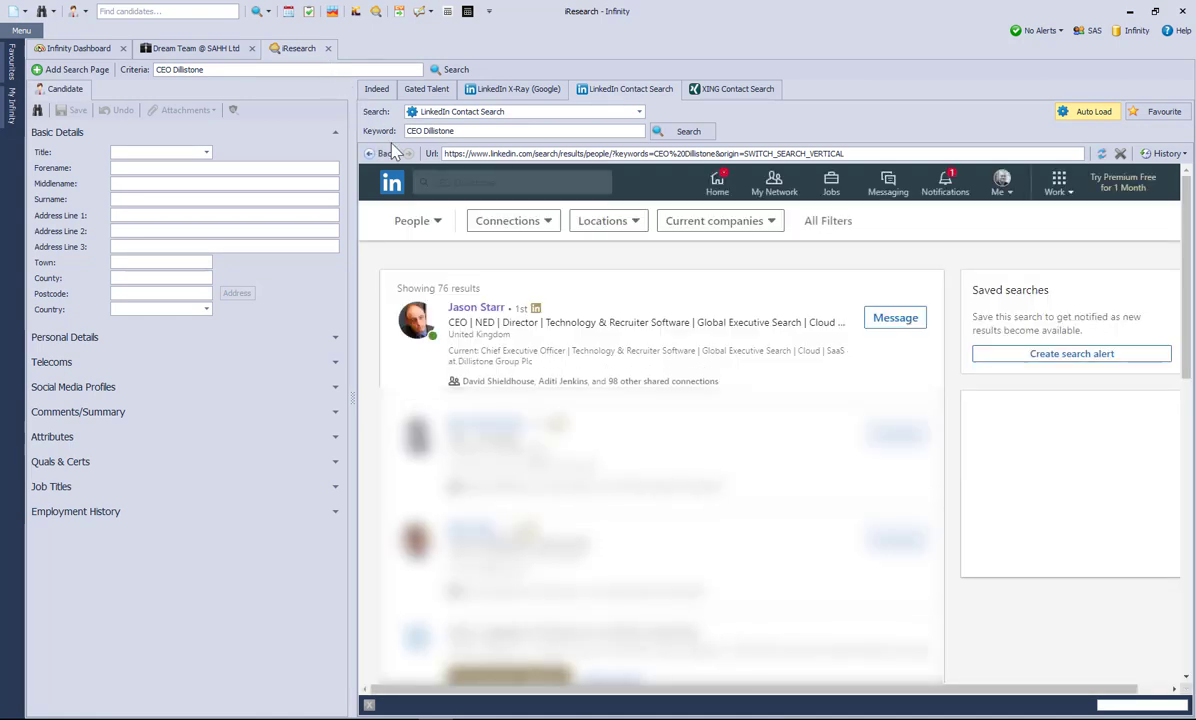
click(467, 312)
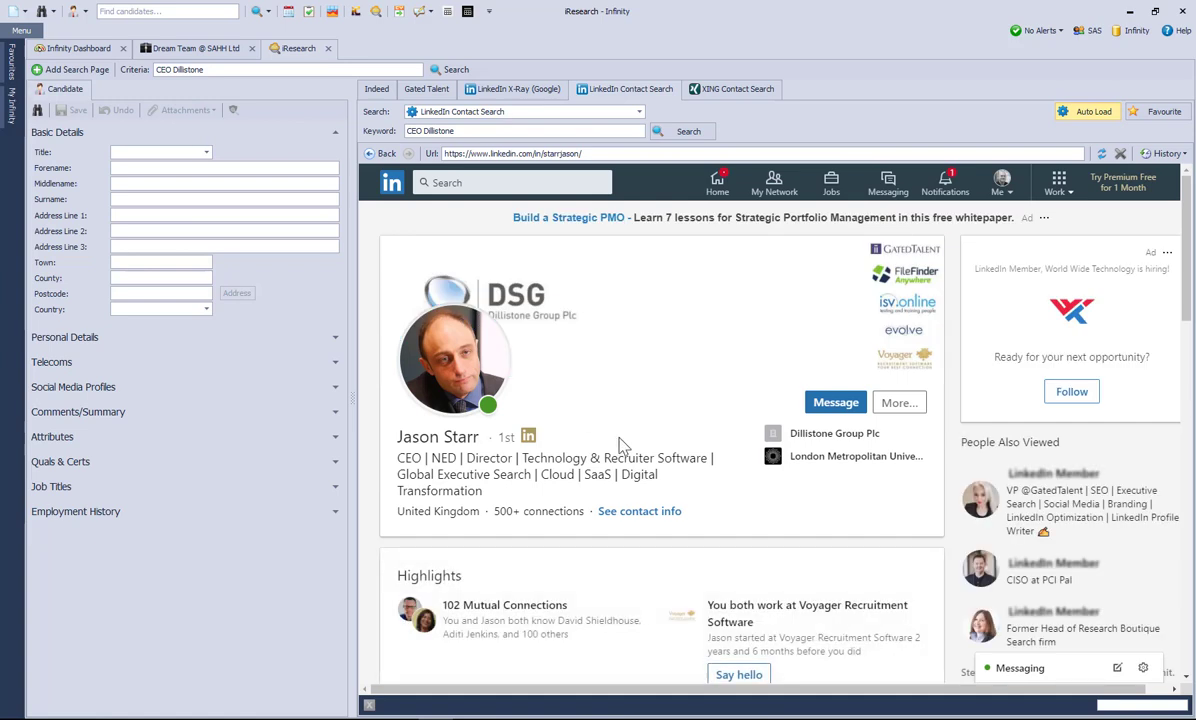
- Save the LinkedIn profile as a PDF and accept its download for iCapture processing
click(897, 406)
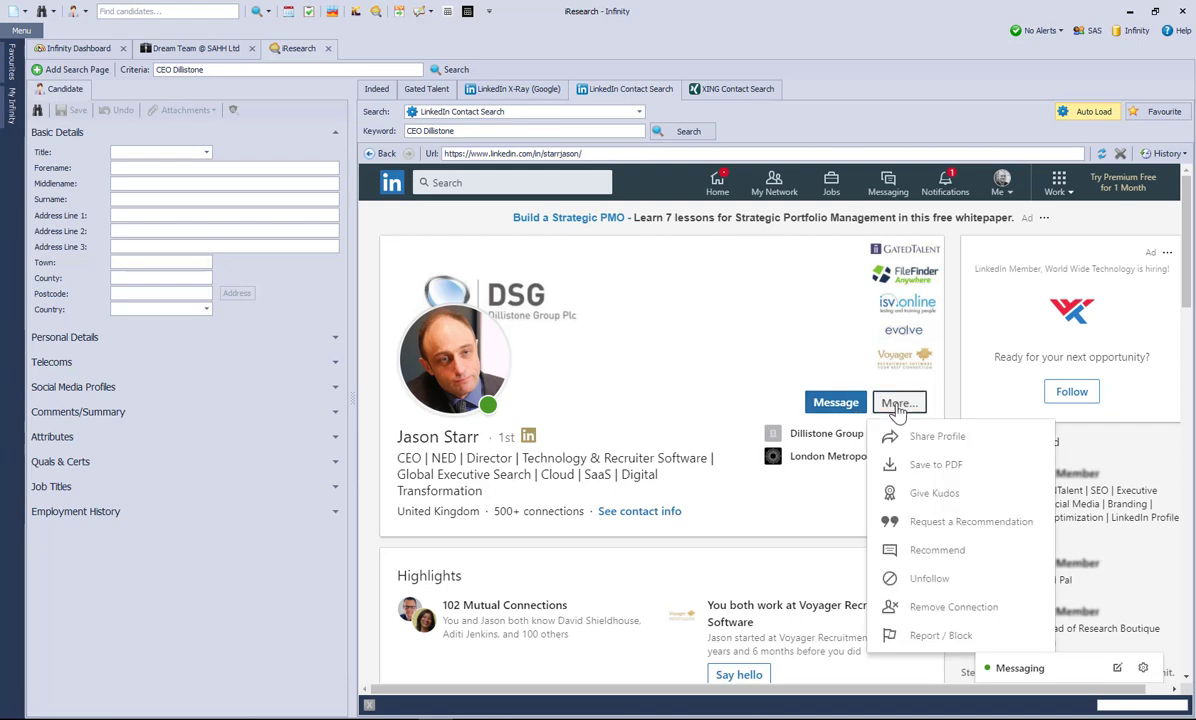
click(924, 470)
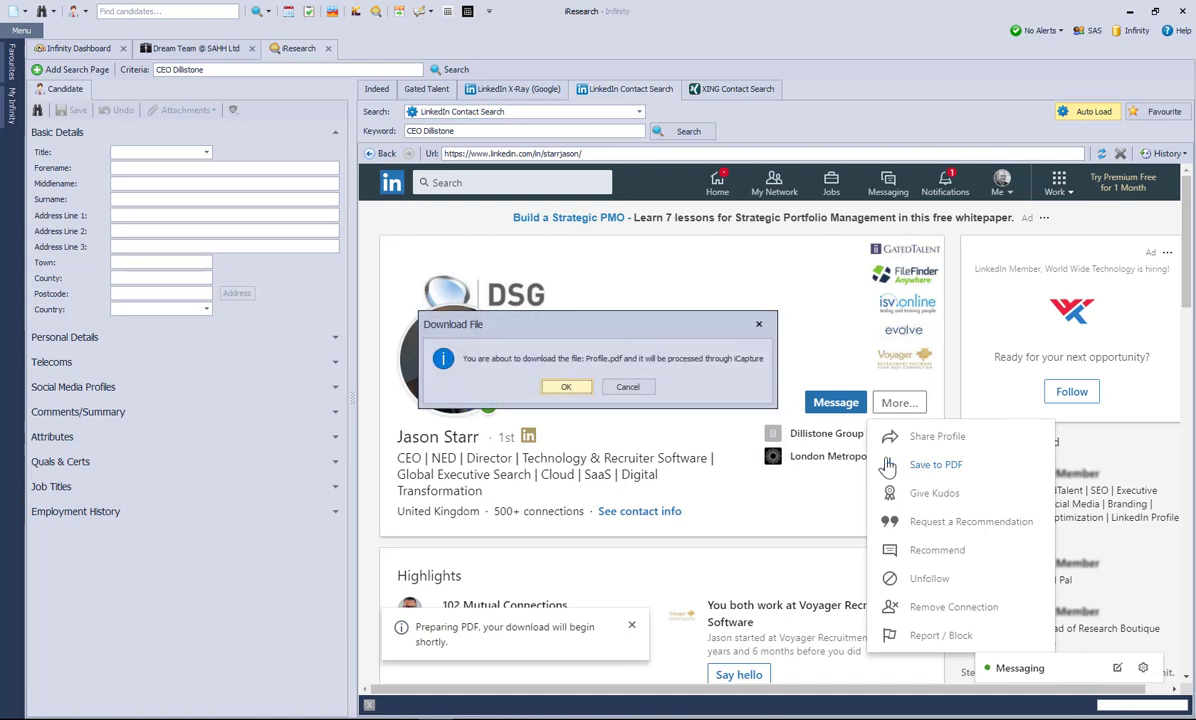
click(566, 389)
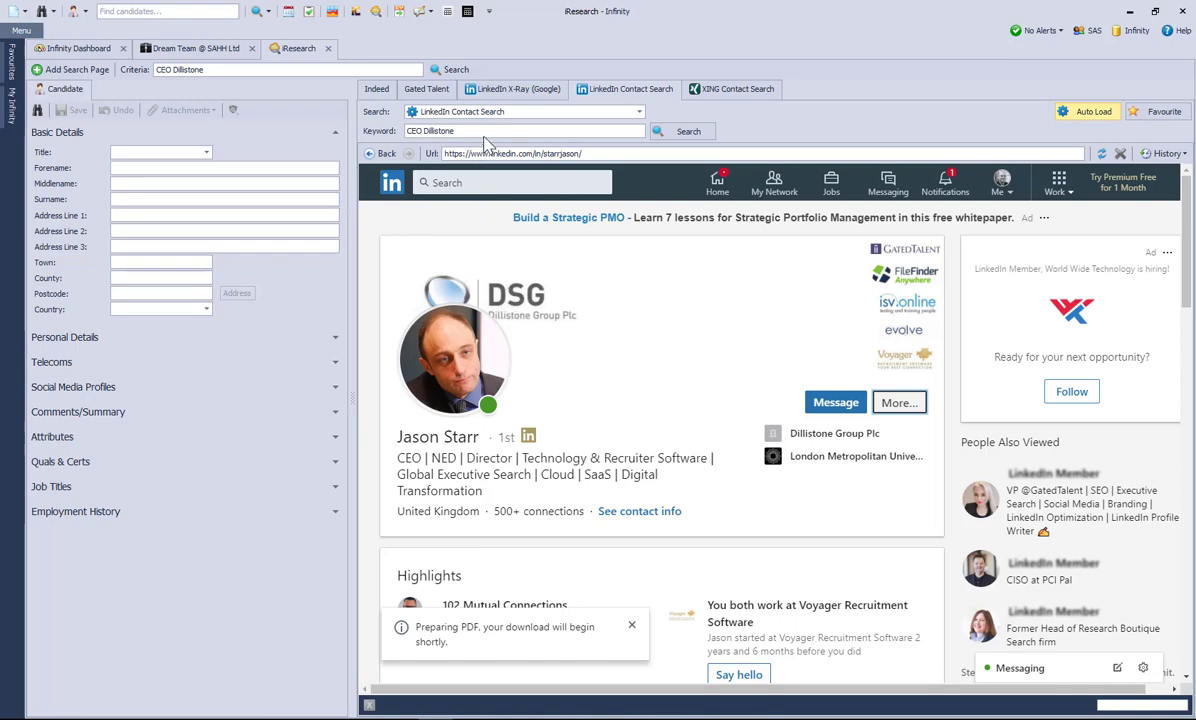
- View the LinkedIn X-Ray (Google) results and search Gated Talent members for "Superhero"
click(501, 91)
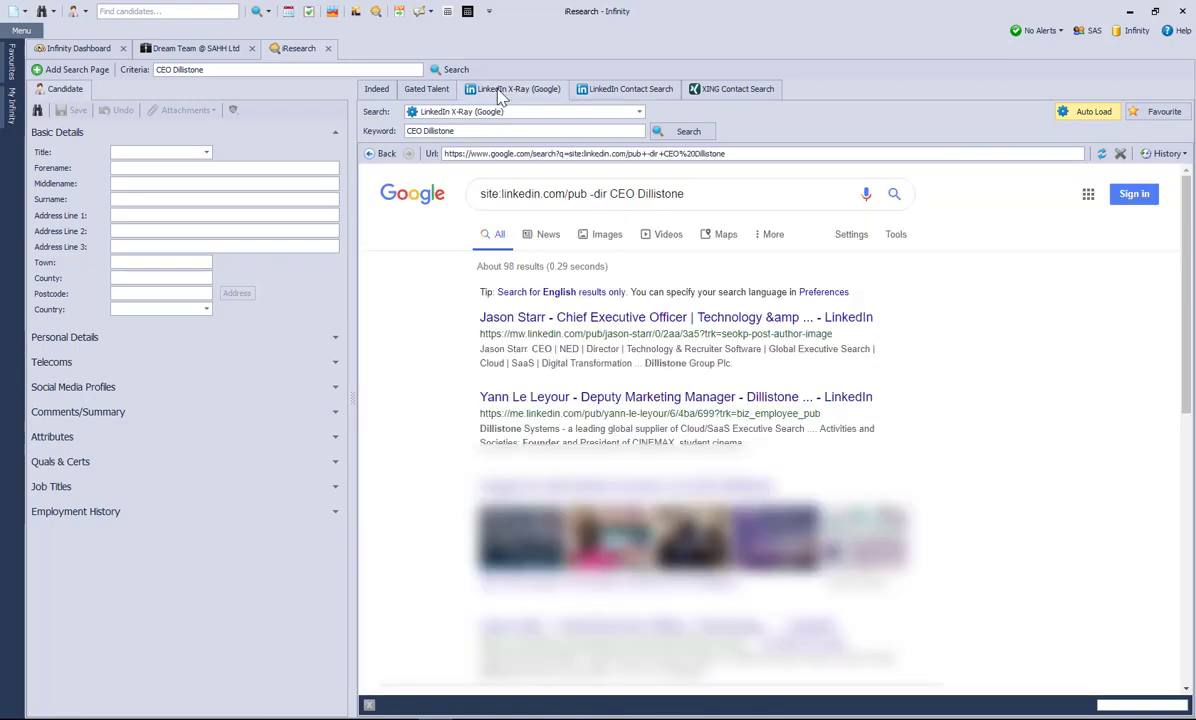
click(428, 91)
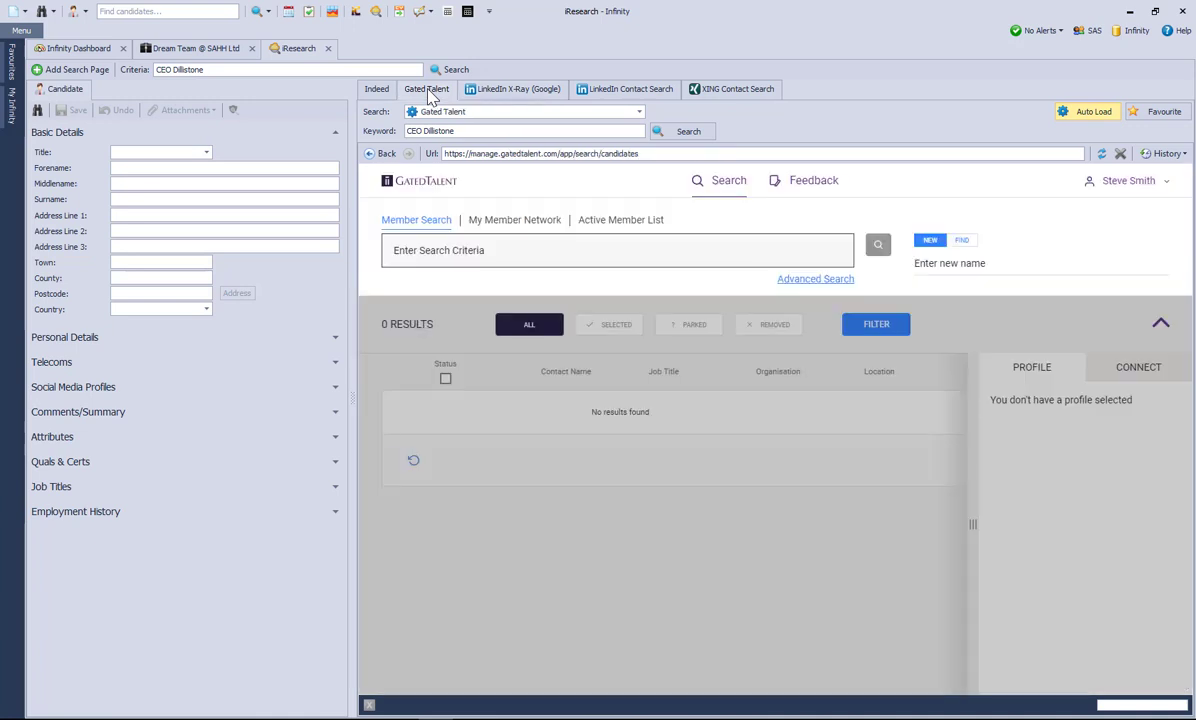
click(424, 252)
text(S)
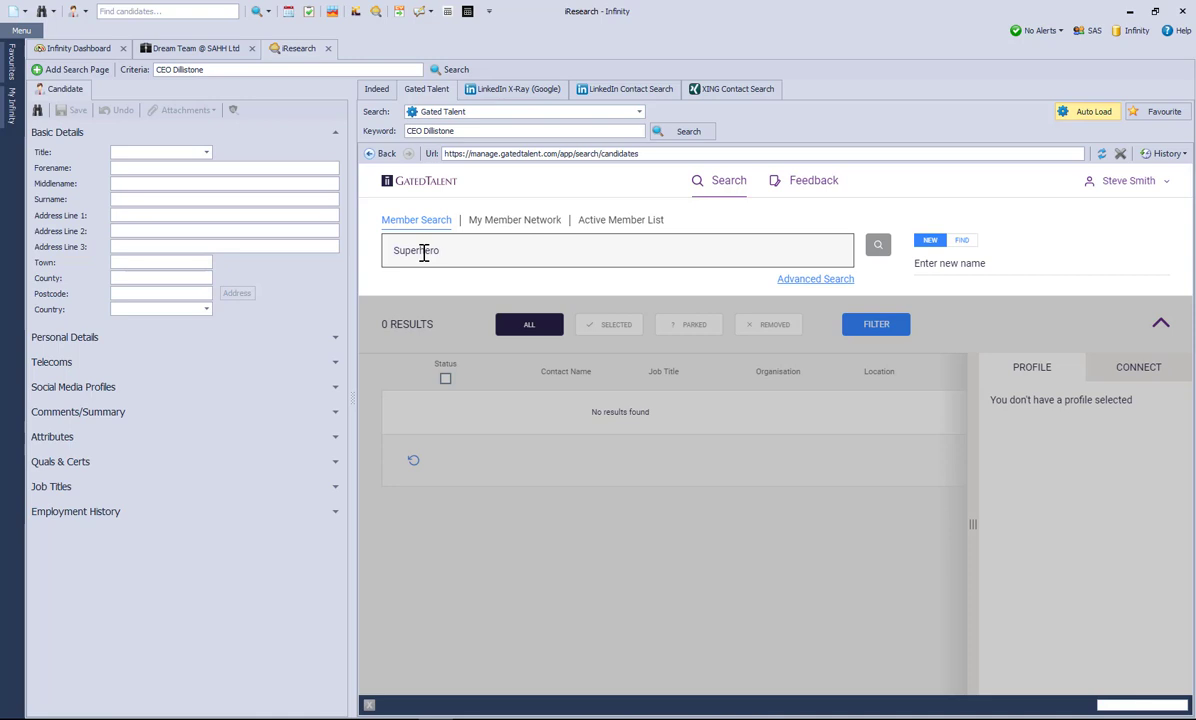
text(uperhero)
key(Return)
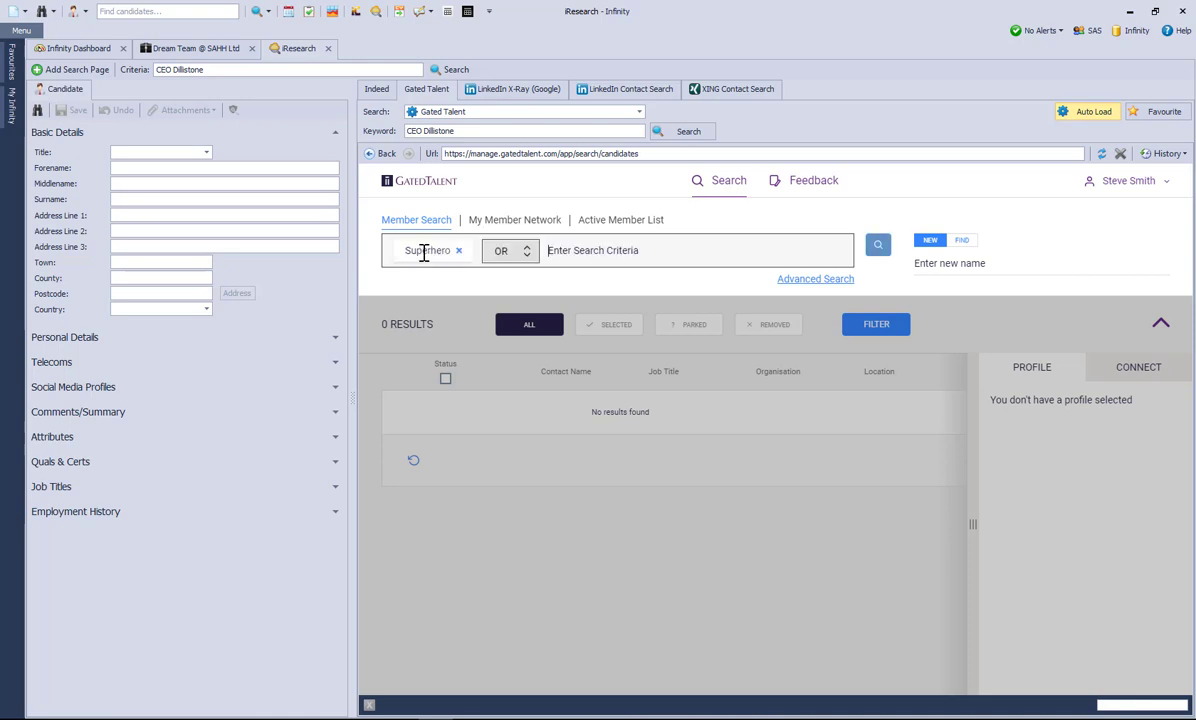
click(877, 248)
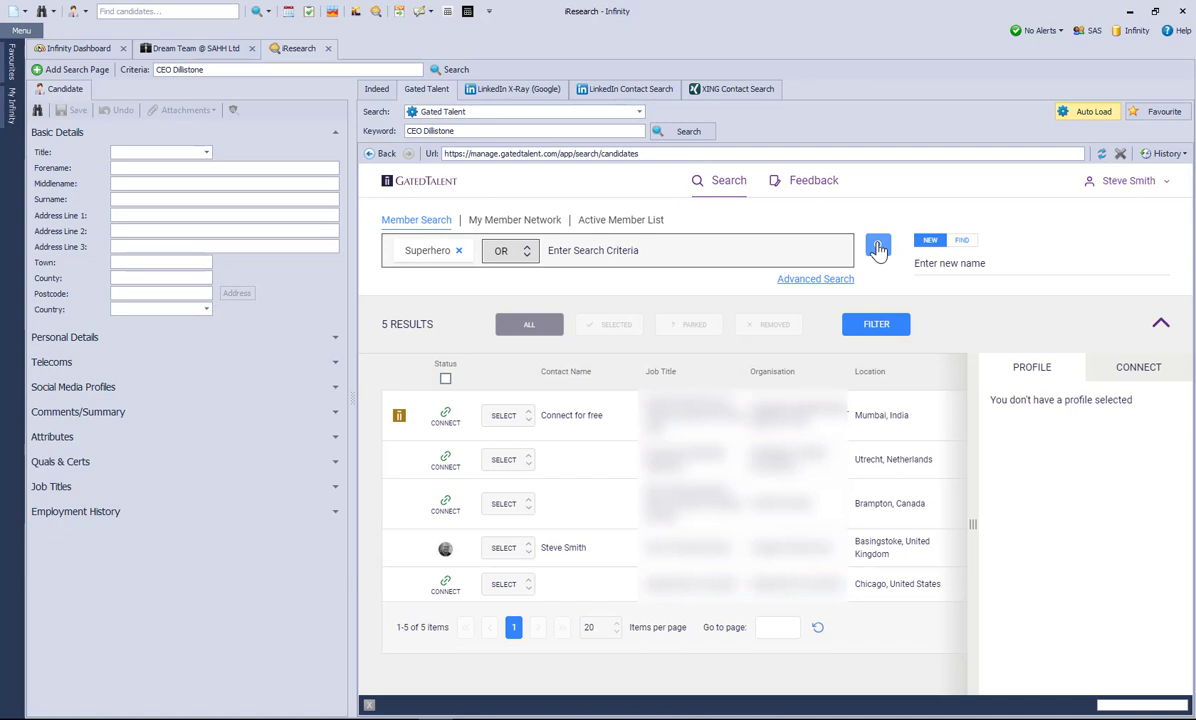
- Filter the Gated Talent results by the organisation Voyager Software
click(877, 326)
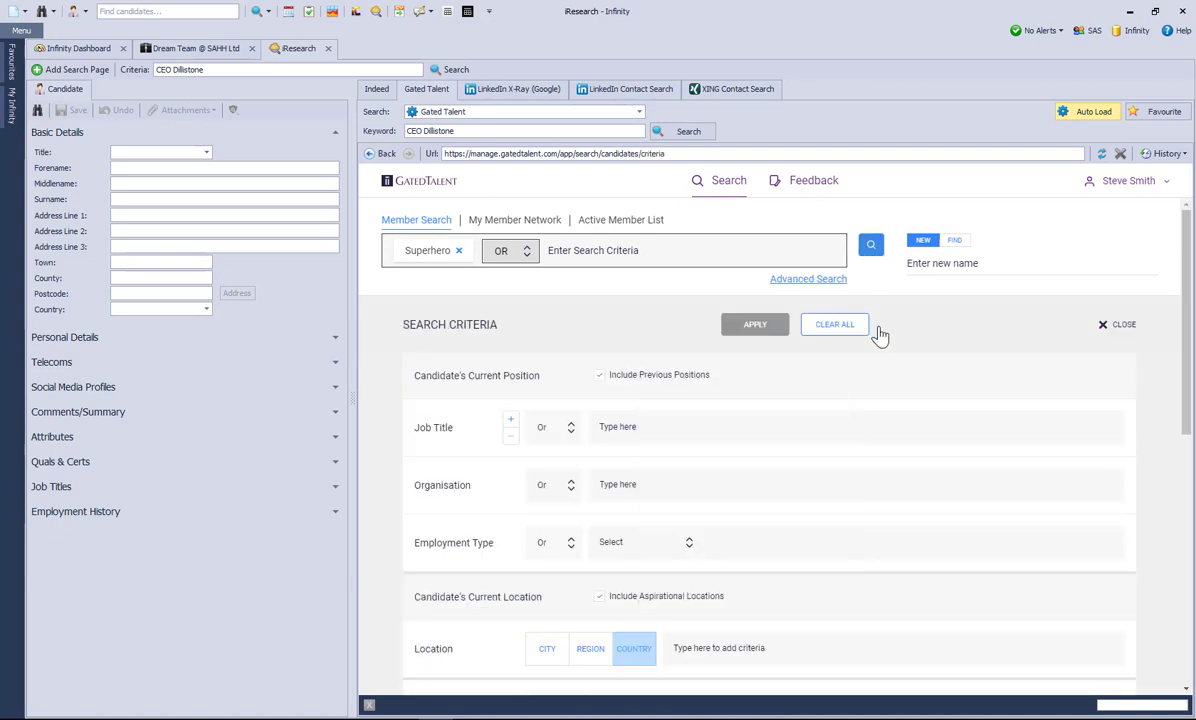
scroll(686, 450, down, 5)
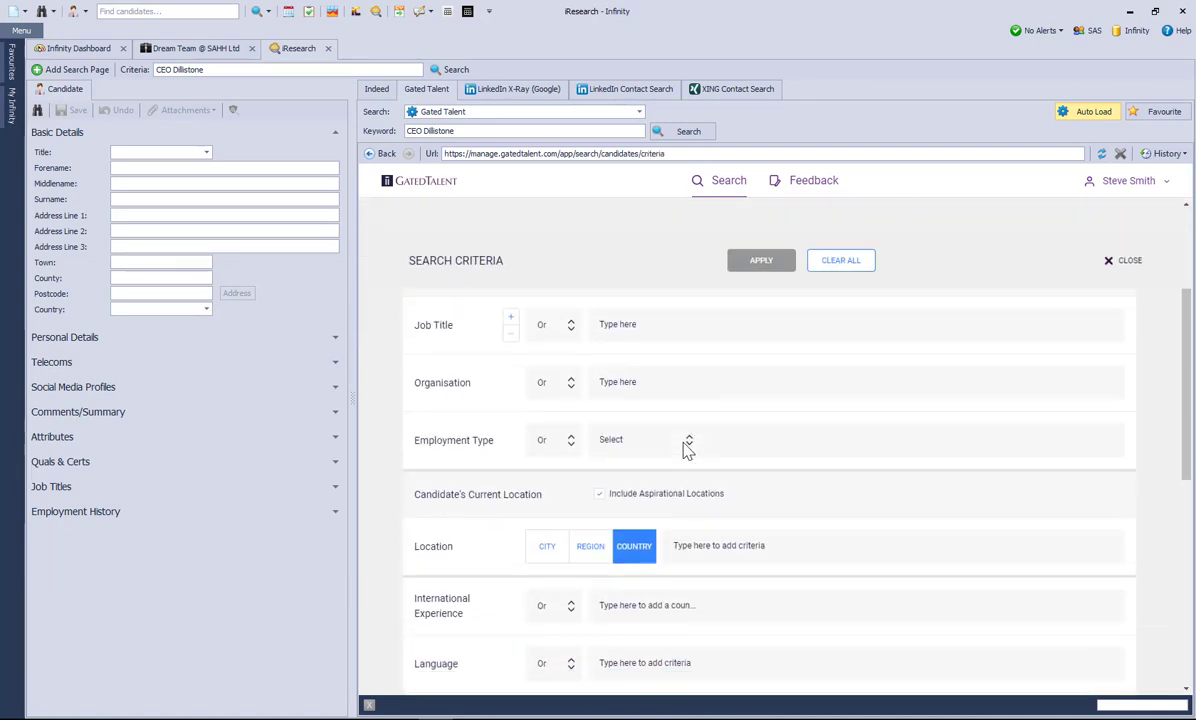
scroll(686, 452, up, 6)
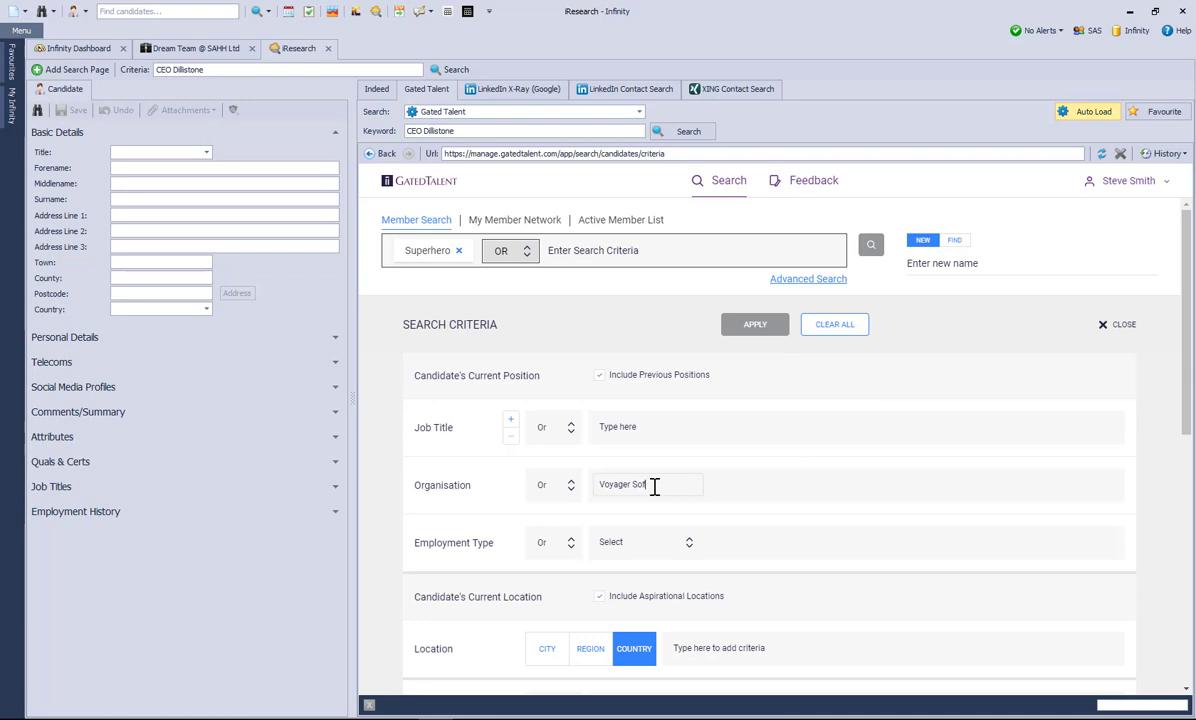
key(Return)
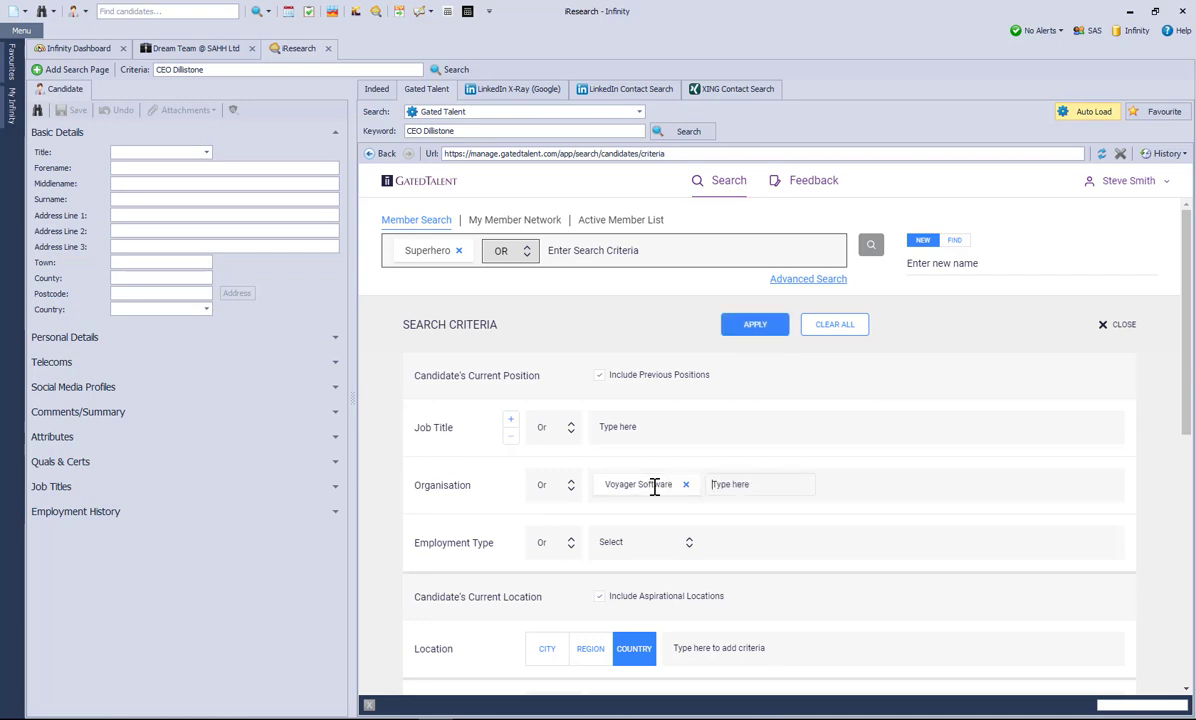
click(748, 326)
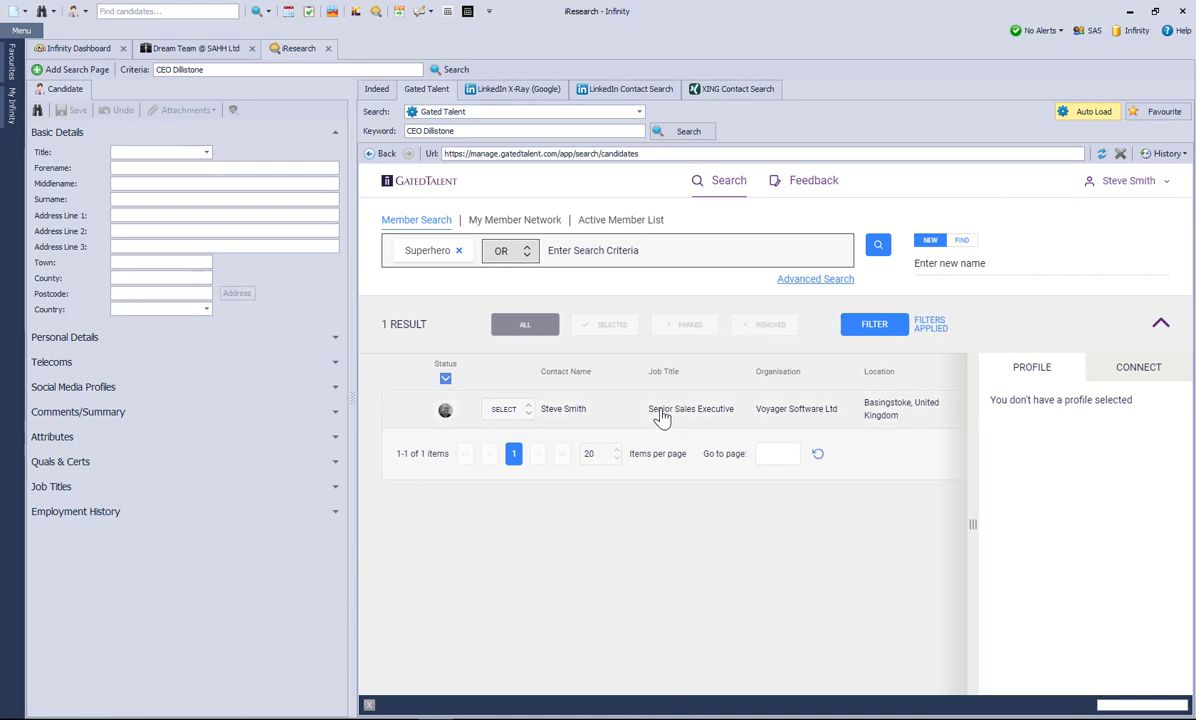
click(660, 417)
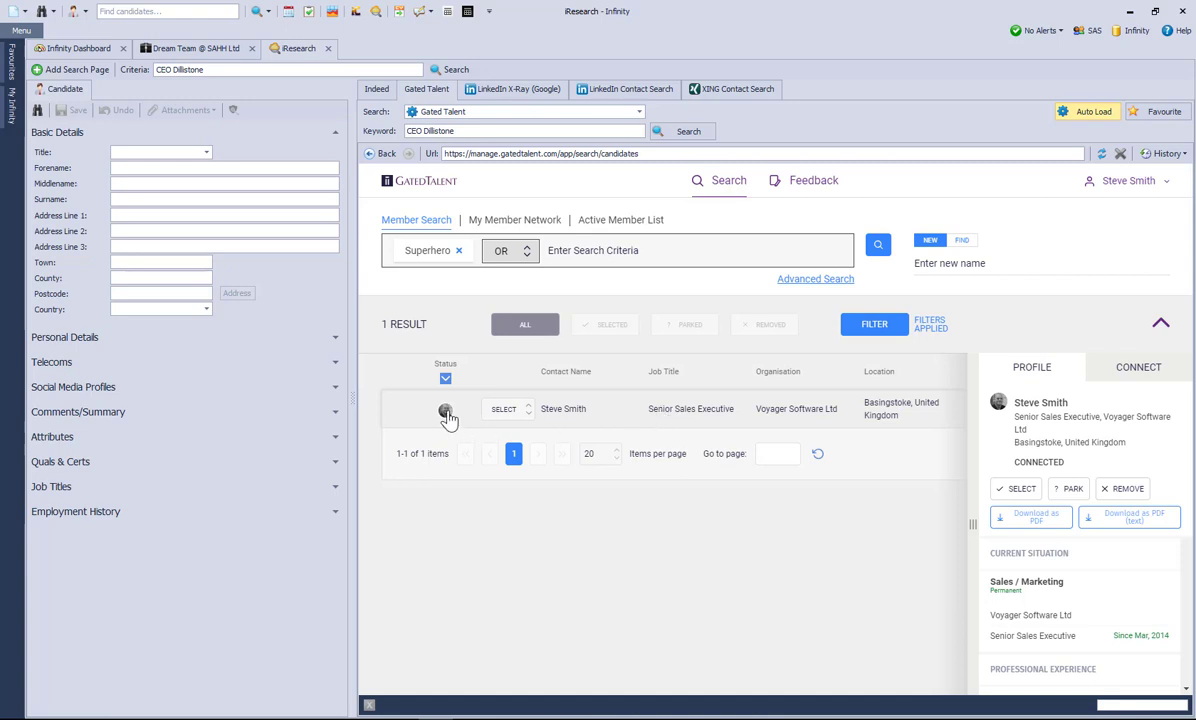
click(1112, 530)
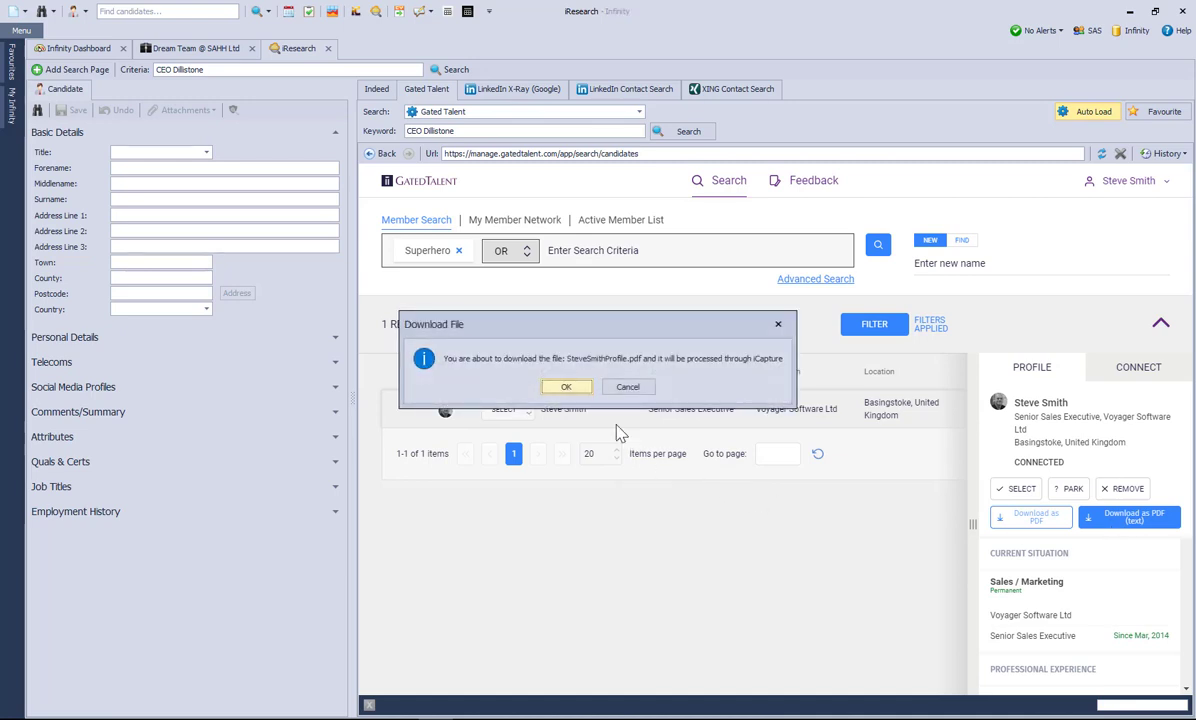
click(564, 388)
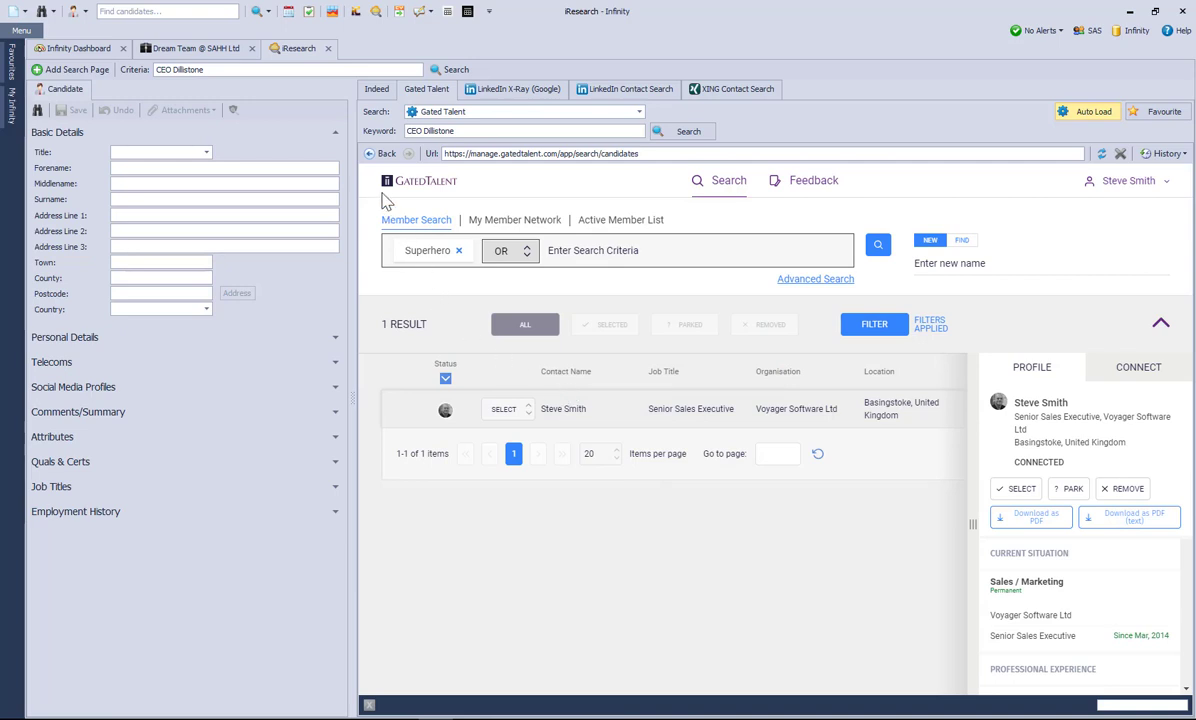
- Open the candidate record captured from LinkedIn in the Candidate iCapture inbox and view its CV
click(355, 14)
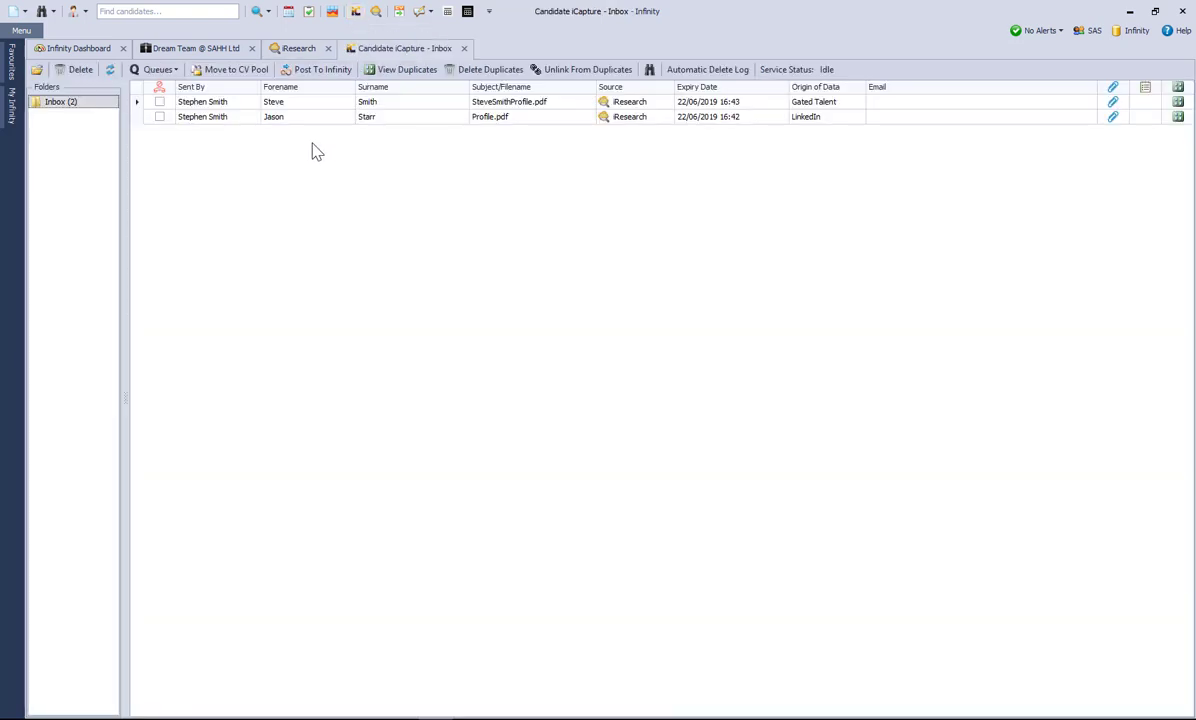
double_click(262, 118)
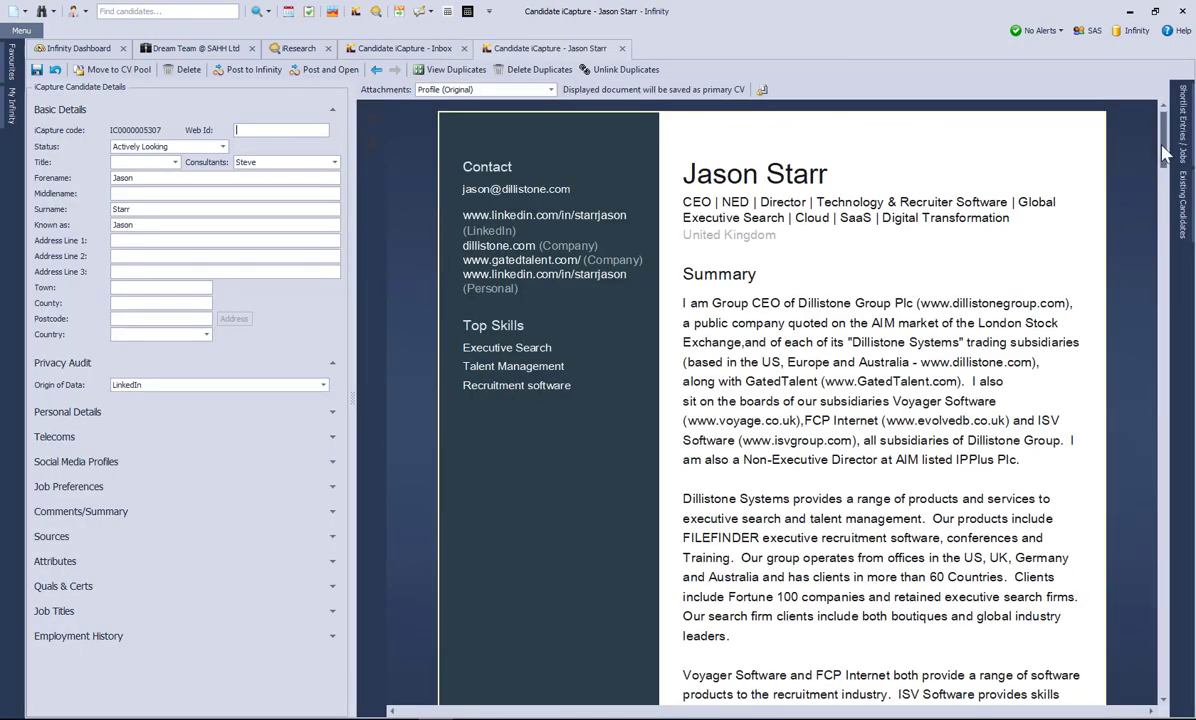
drag(1163, 152, 1163, 125)
- Review the telecoms, attributes and job titles extracted for the captured LinkedIn candidate
click(333, 440)
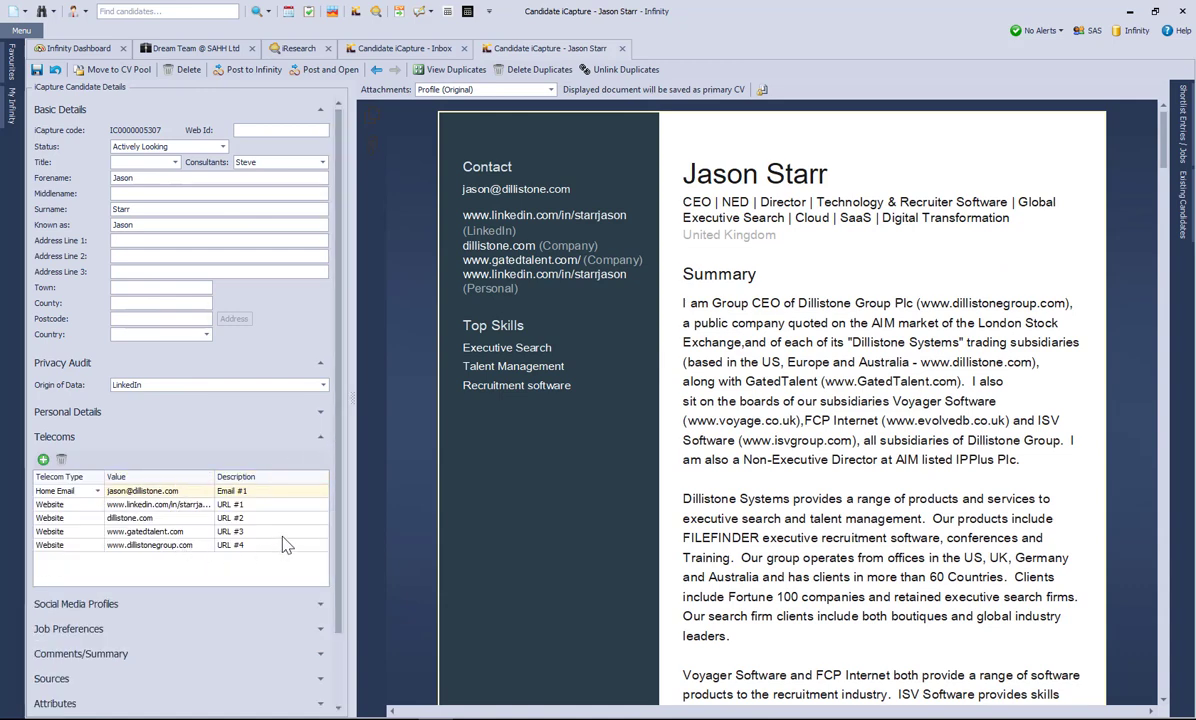
scroll(315, 480, down, 3)
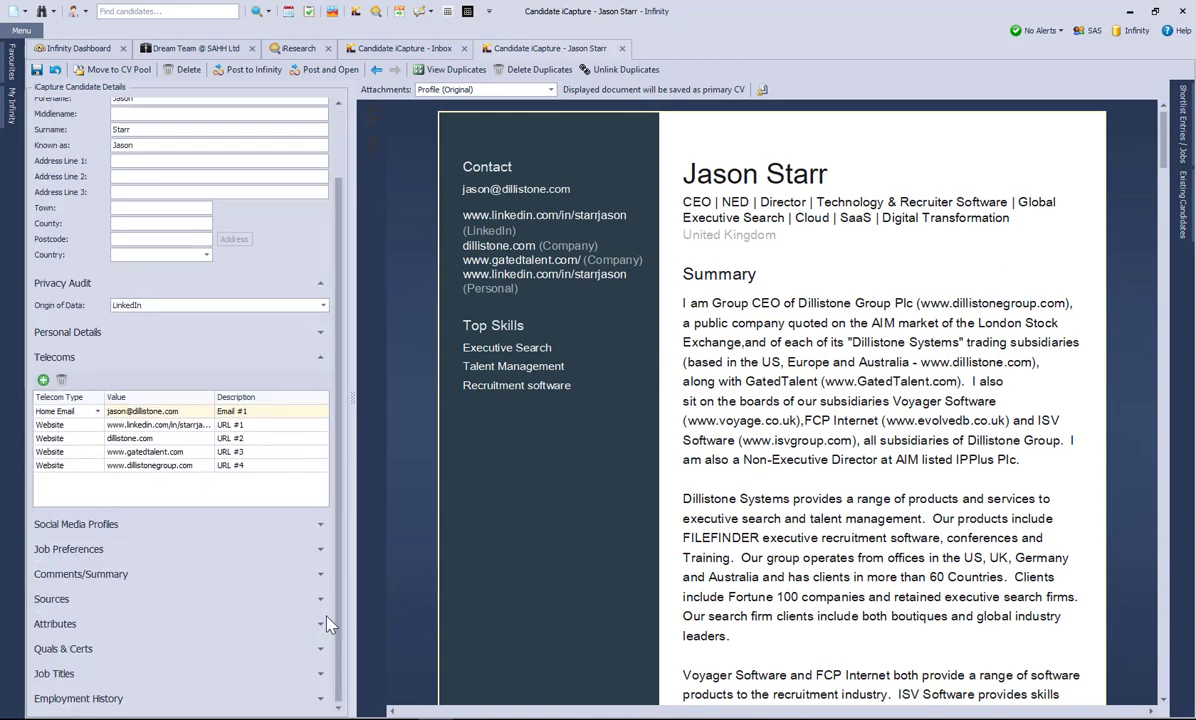
click(321, 624)
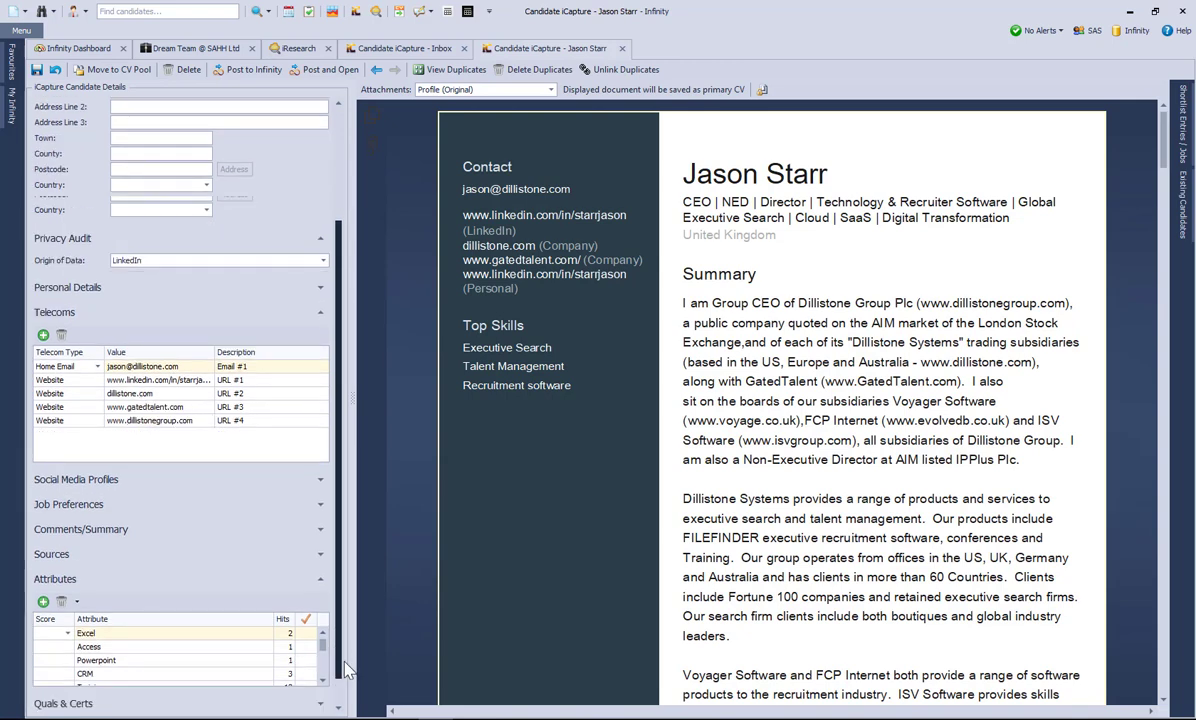
drag(322, 593, 322, 614)
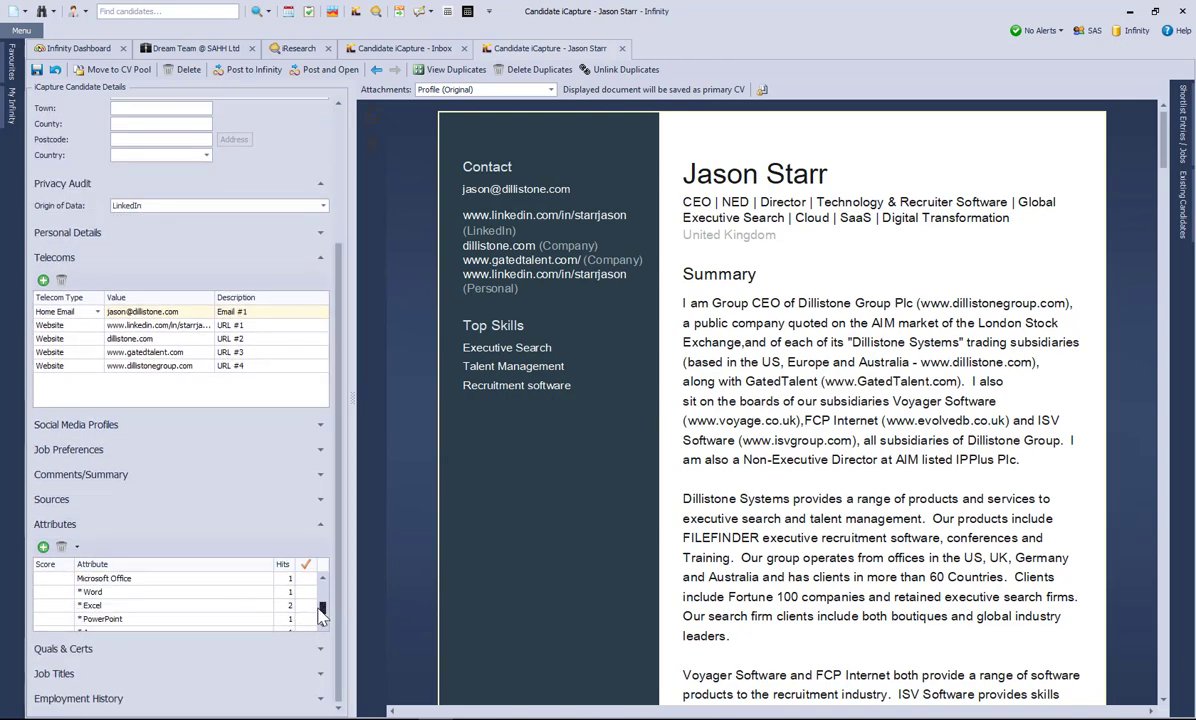
click(320, 673)
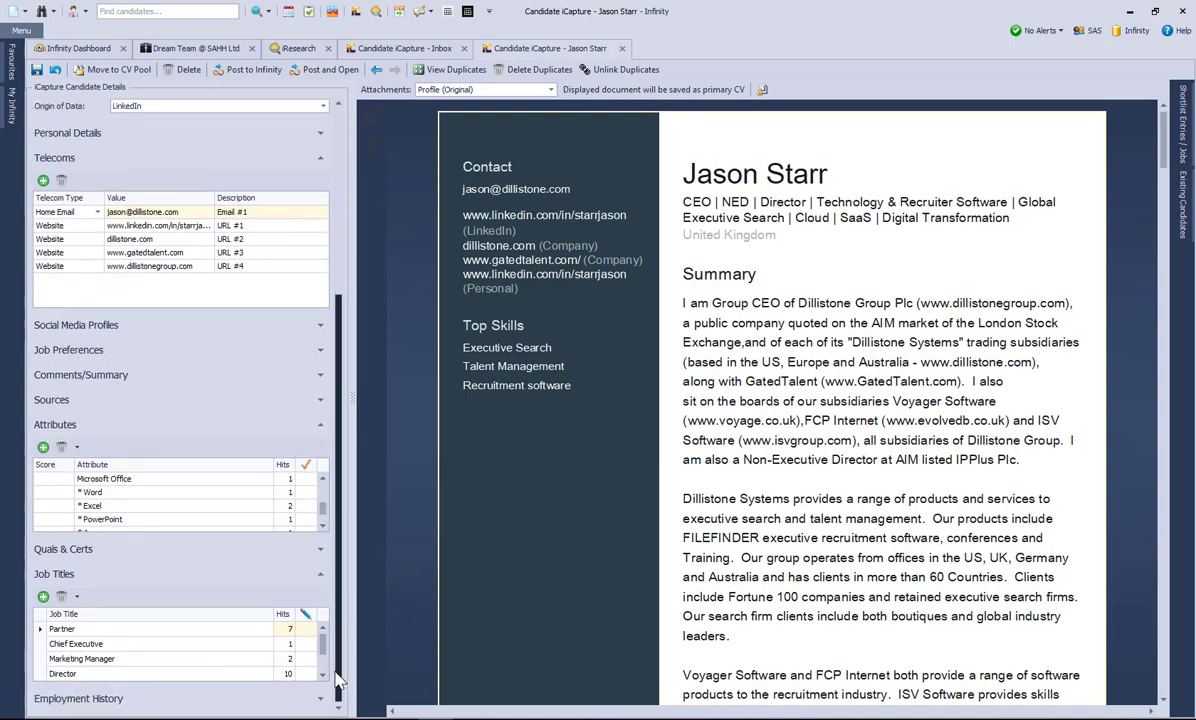
scroll(323, 655, down, 1)
drag(323, 658, 322, 645)
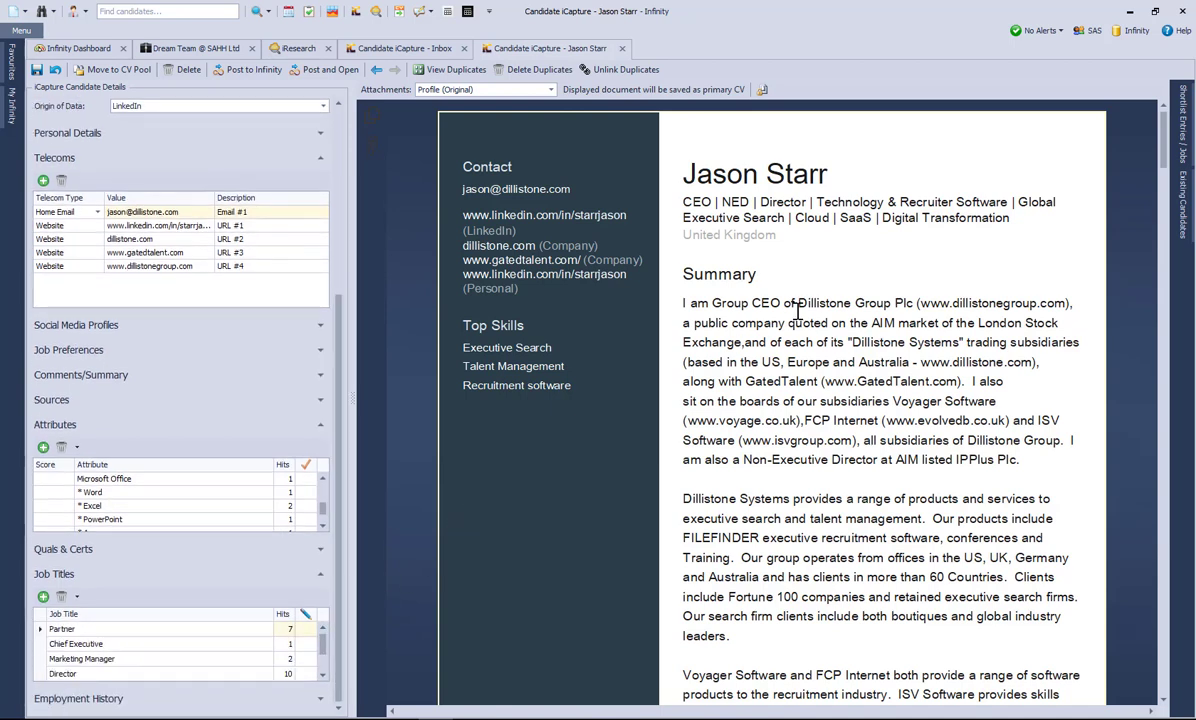
- Add SAHH Ltd's Dream Team job to the LinkedIn candidate's shortlist entries and post the record to Infinity
mouse_move(1185, 125)
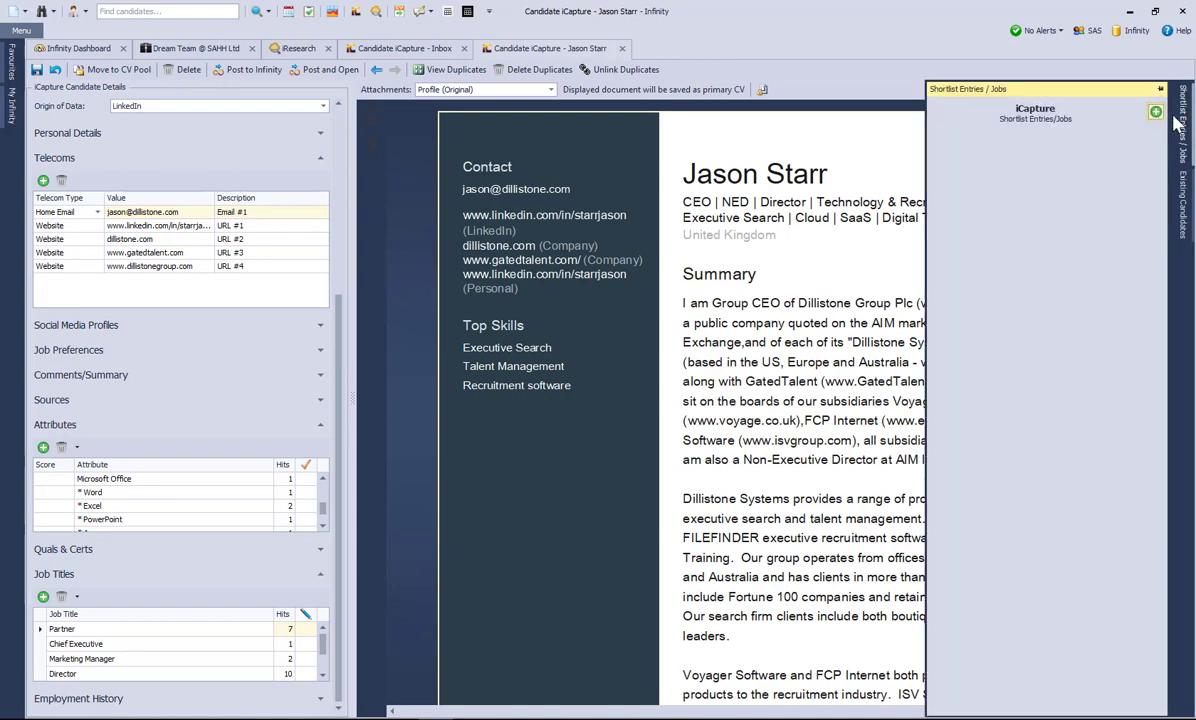
click(1156, 111)
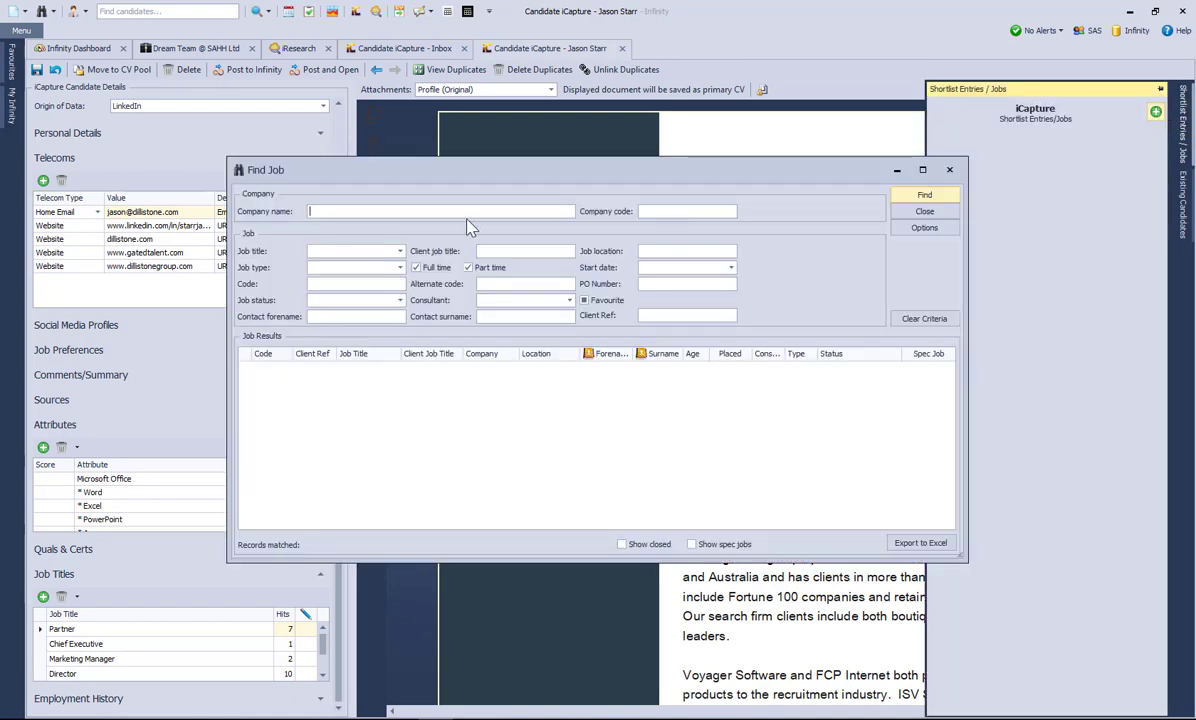
text(sahh)
key(Return)
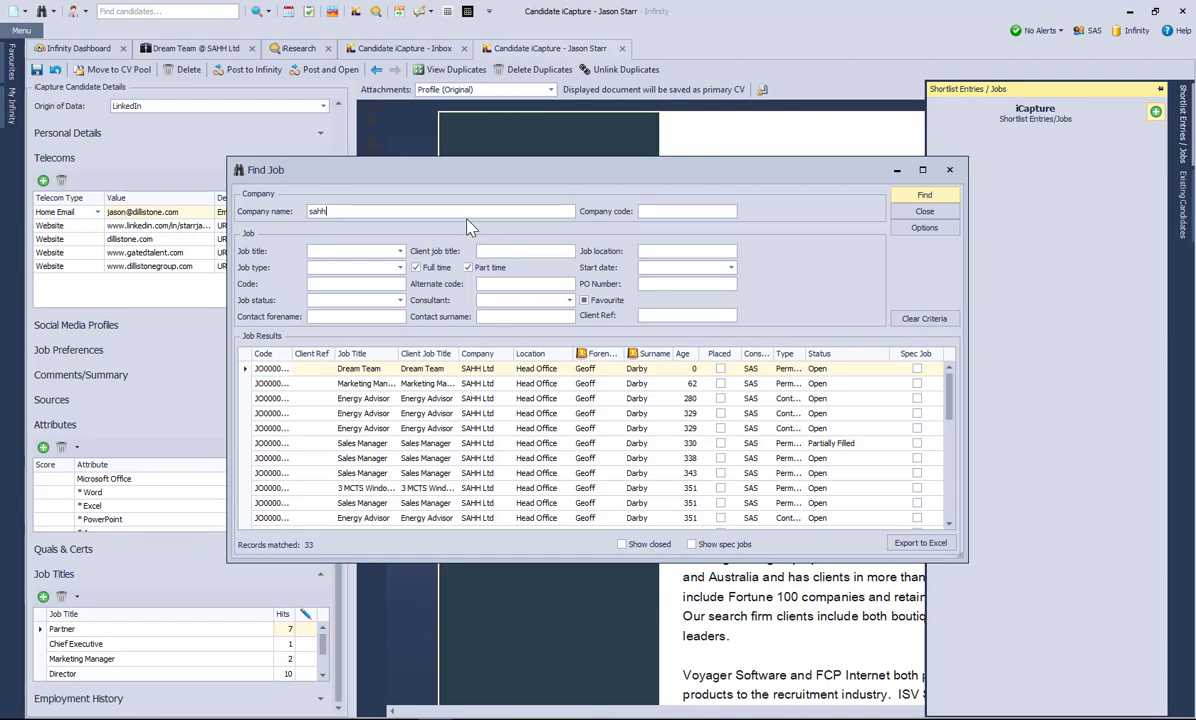
double_click(356, 369)
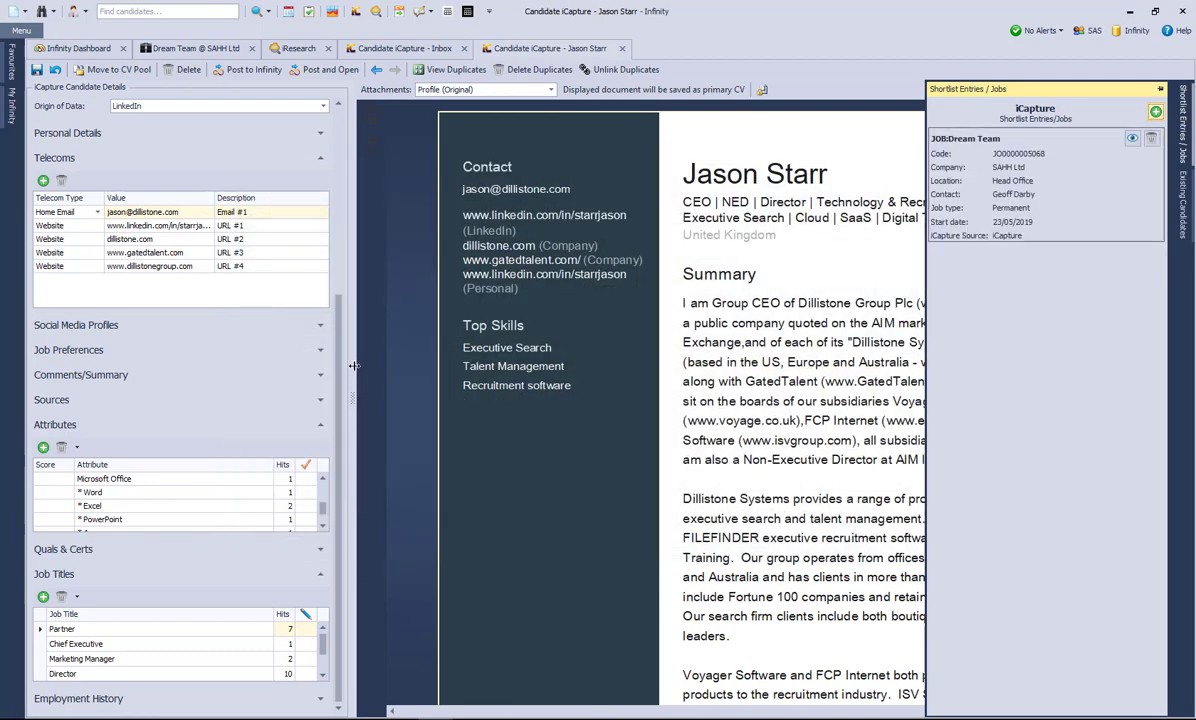
click(250, 72)
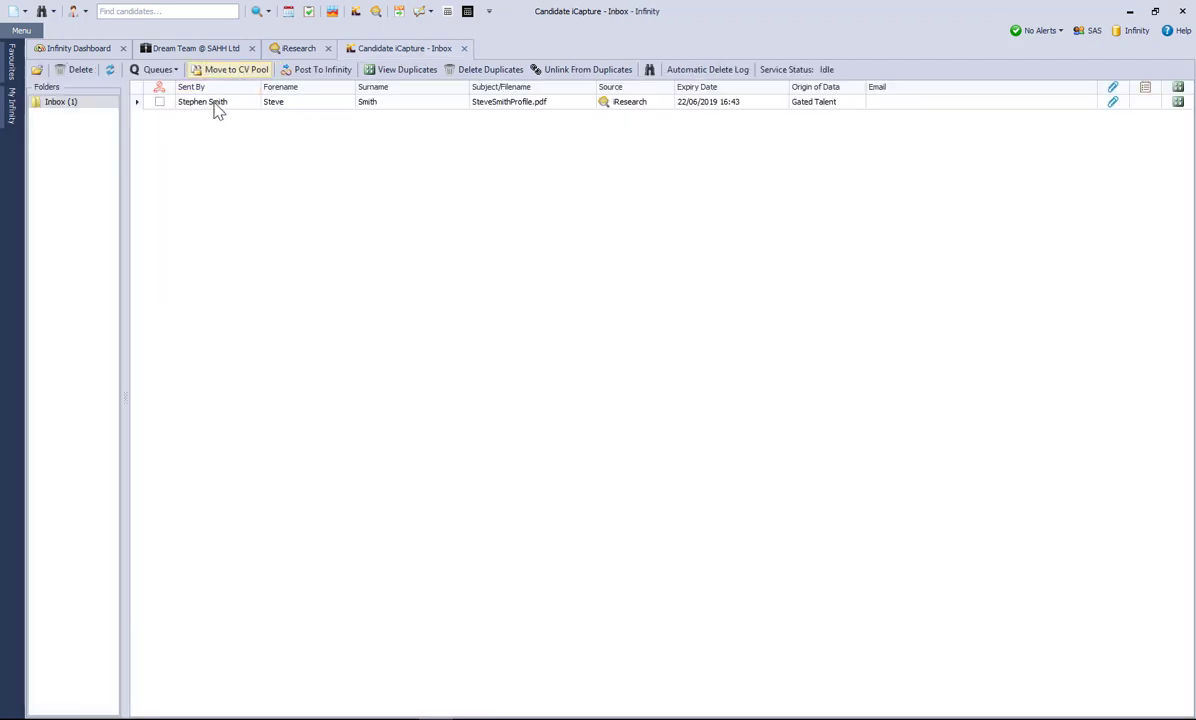
- Open the candidate record captured from Gated Talent in the Candidate iCapture inbox
click(213, 108)
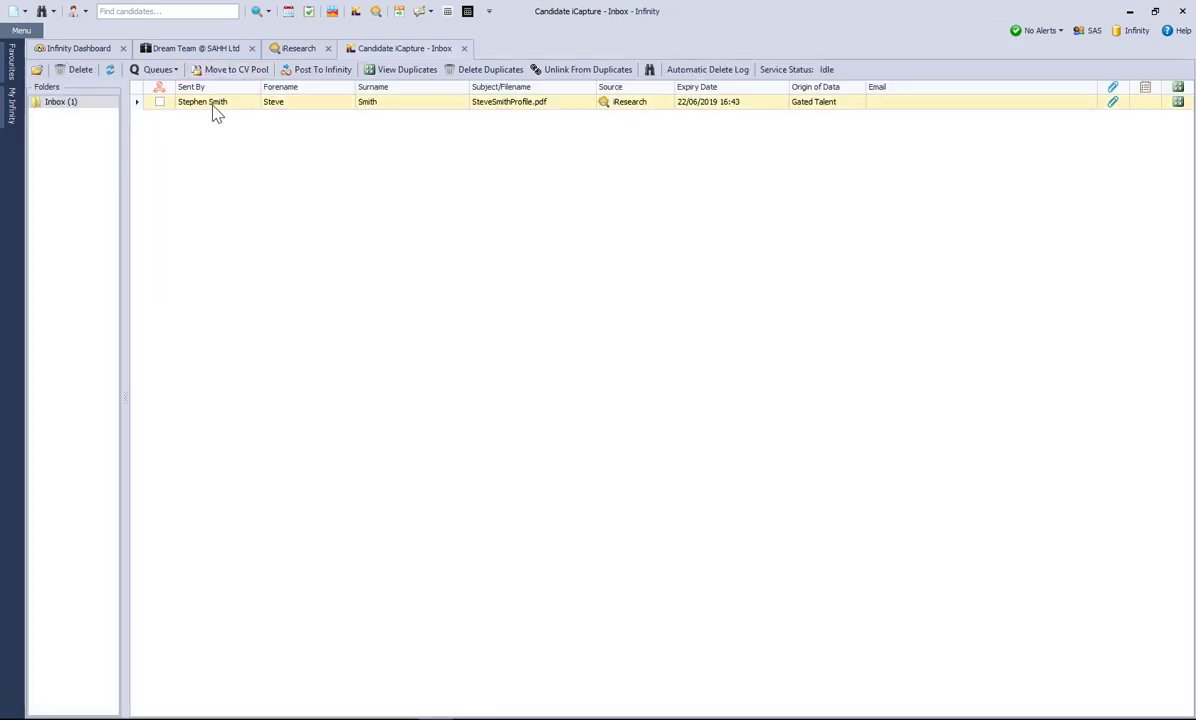
double_click(213, 104)
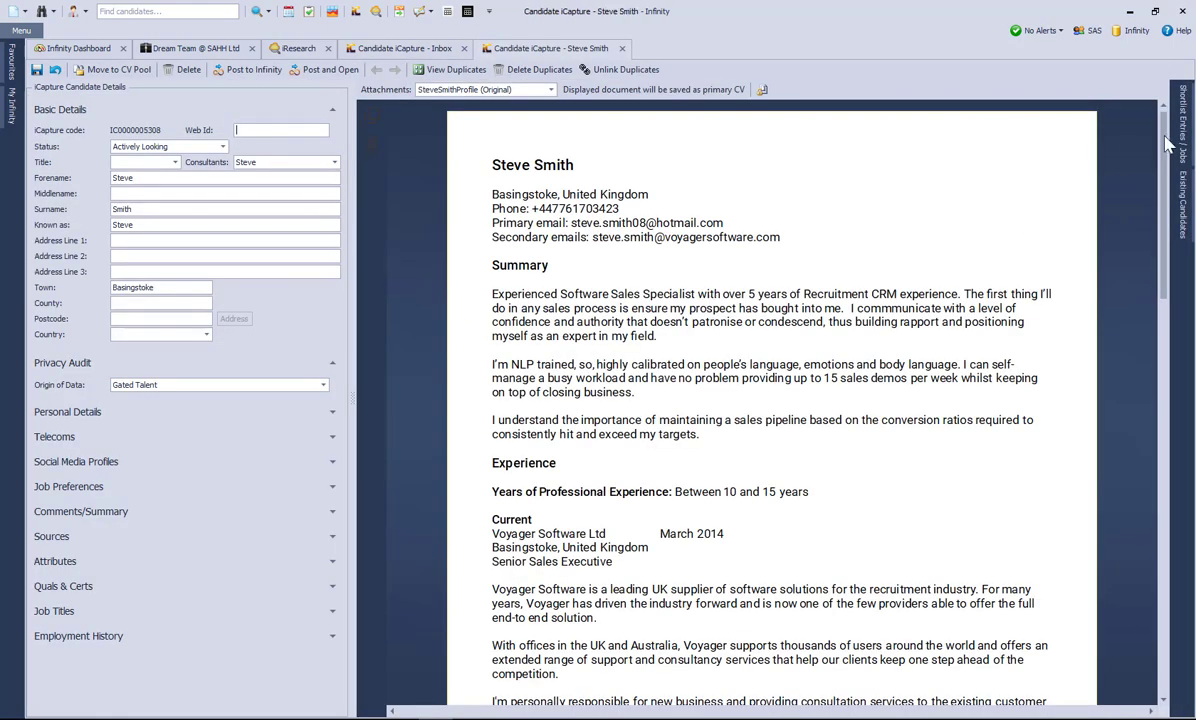
mouse_move(1163, 145)
mouse_down()
mouse_move(1163, 176)
mouse_move(1163, 145)
mouse_up()
- Review the telecoms, attributes, job titles and employment history extracted for the Gated Talent candidate
click(333, 440)
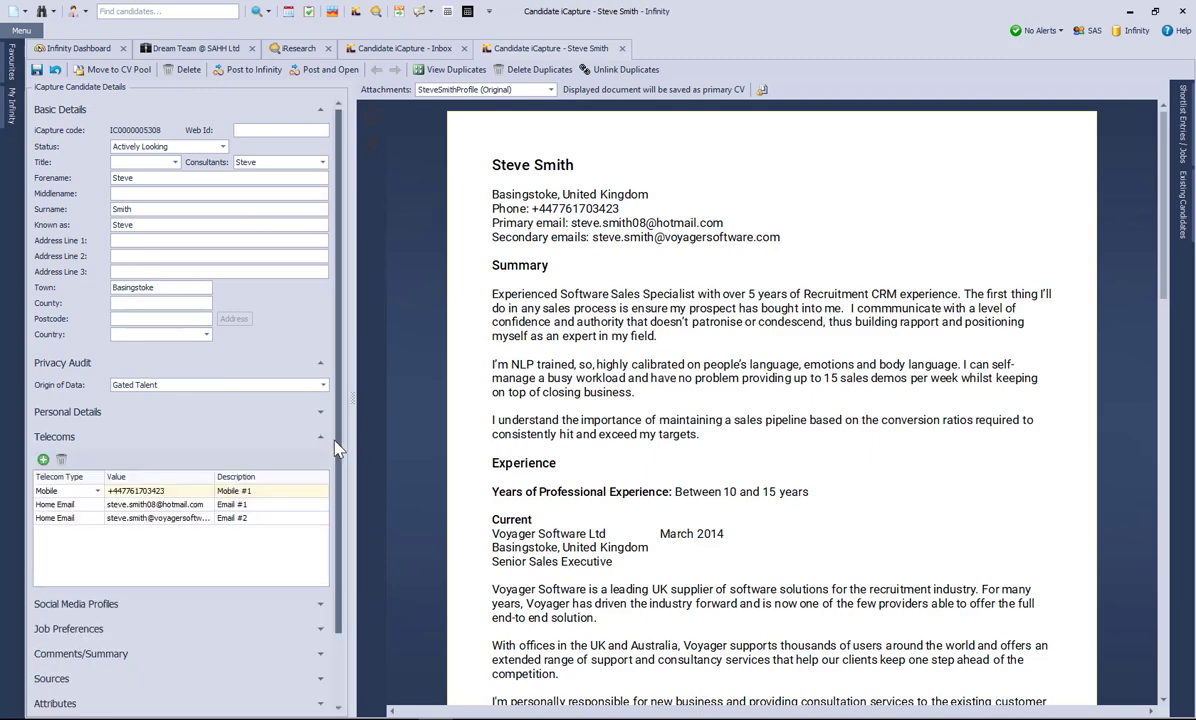
scroll(337, 560, down, 1)
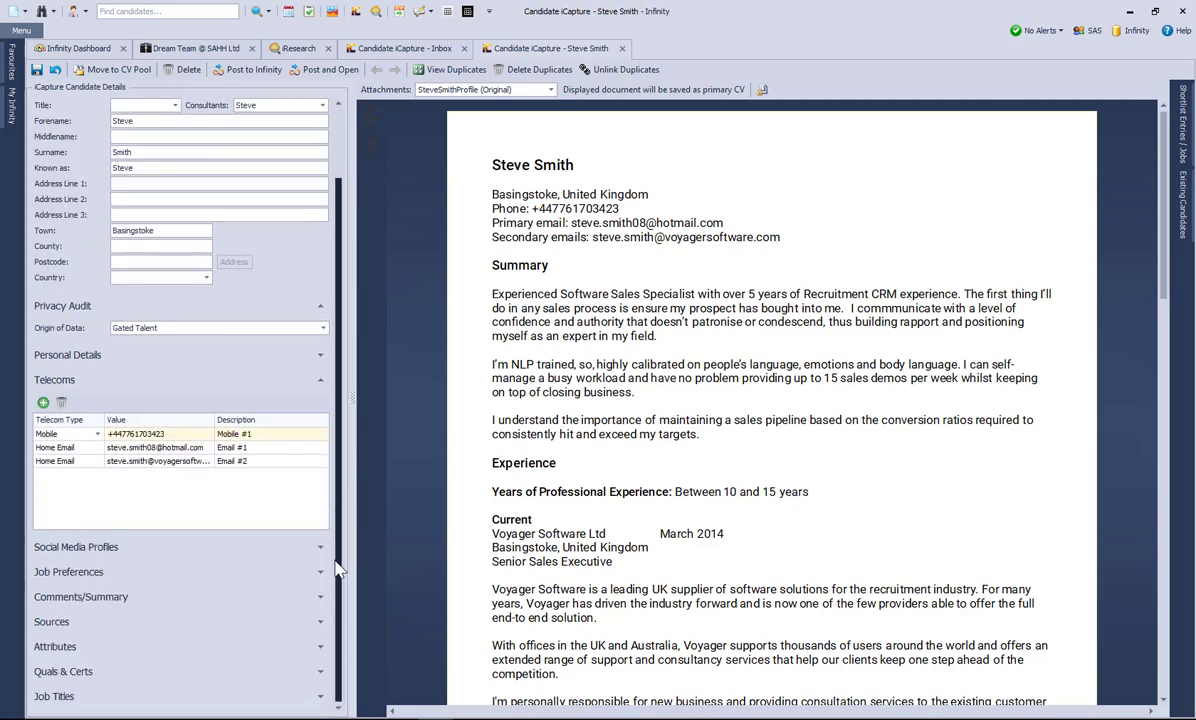
click(321, 625)
scroll(335, 620, down, 1)
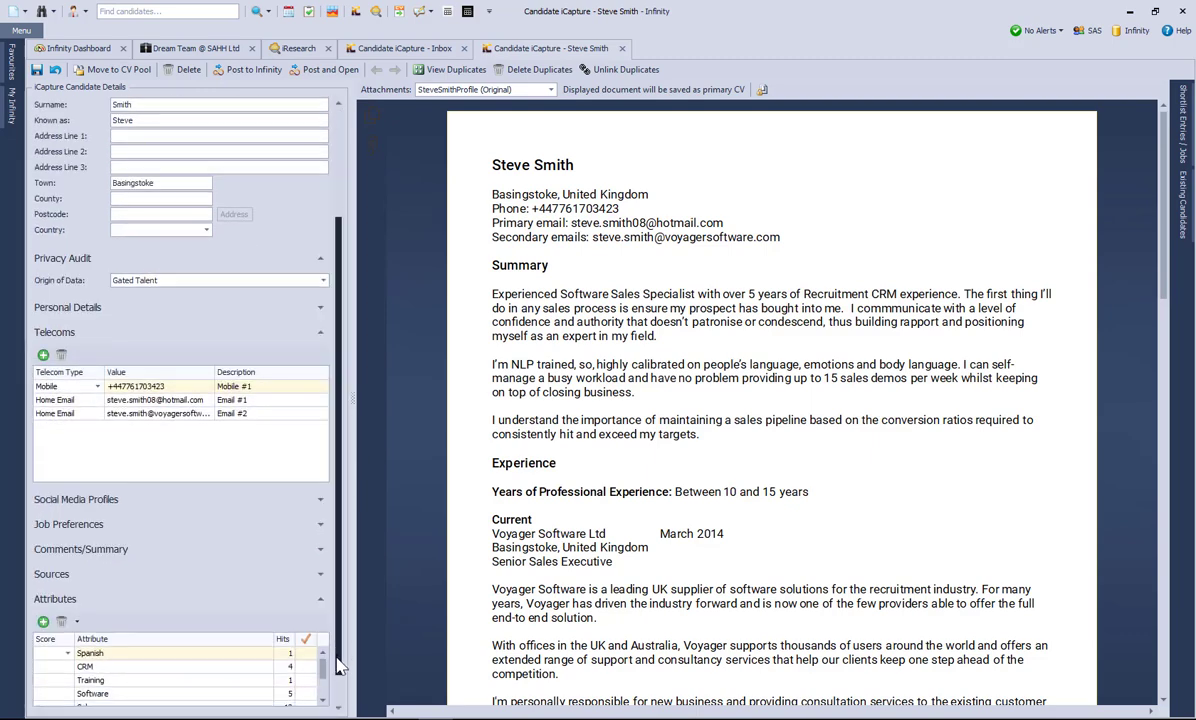
drag(324, 595, 324, 607)
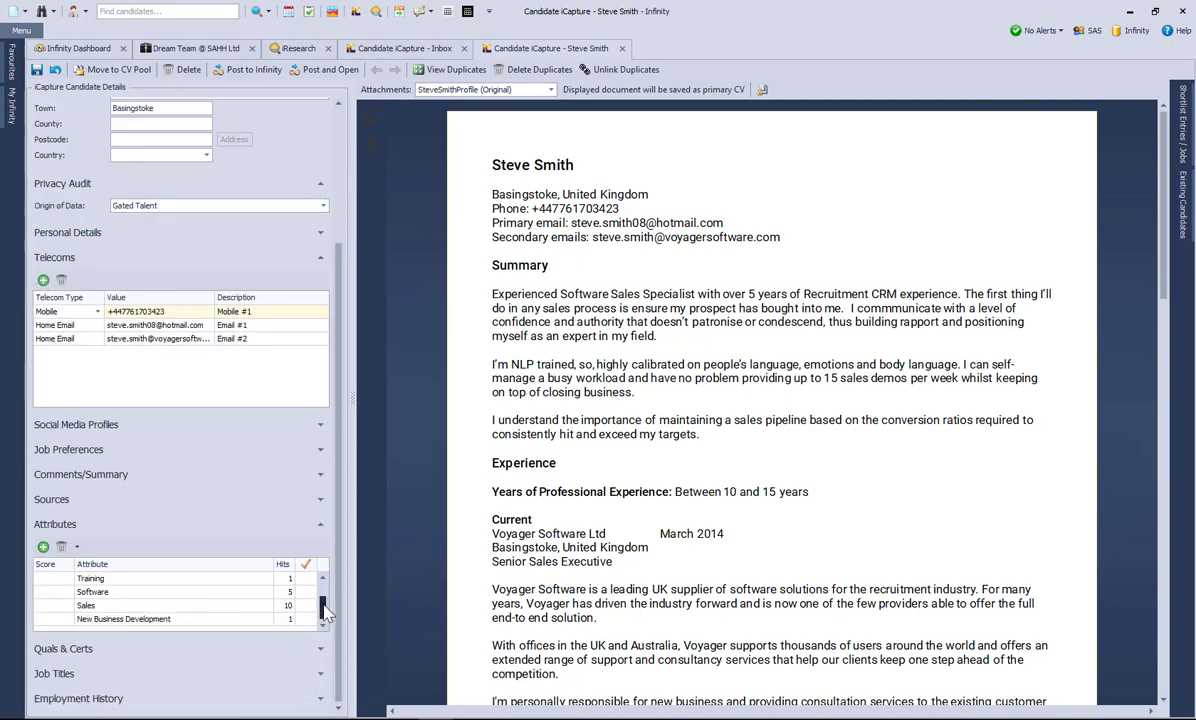
click(320, 673)
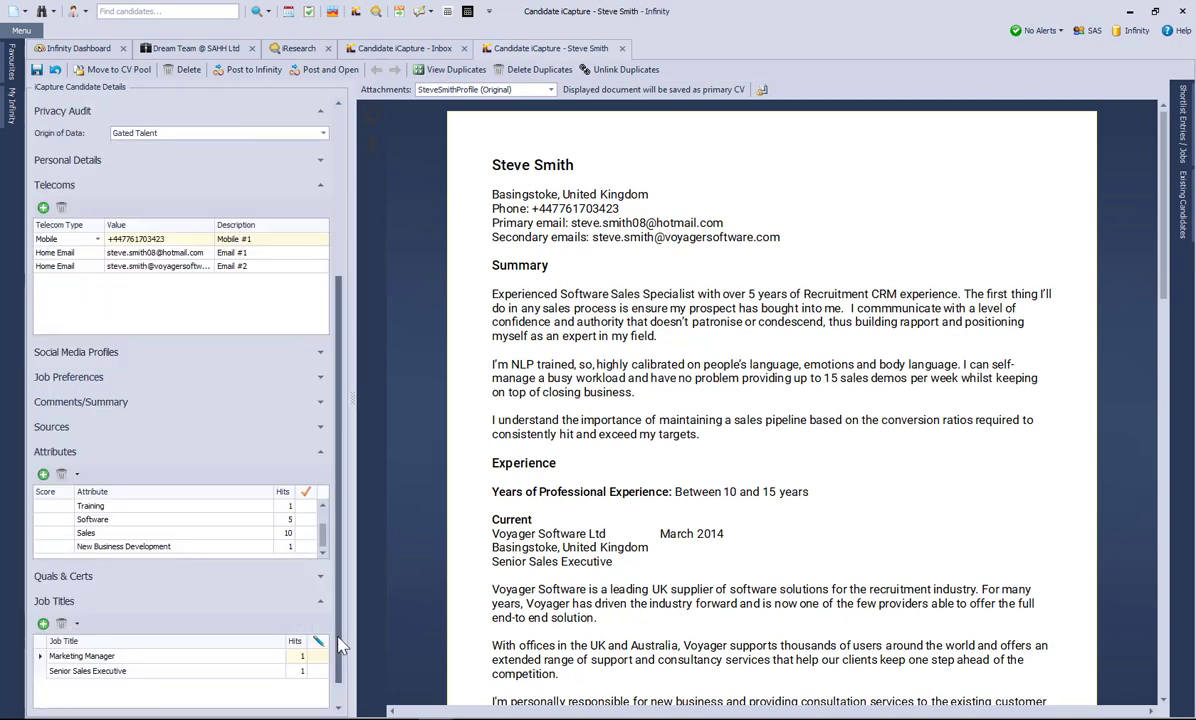
scroll(340, 668, down, 1)
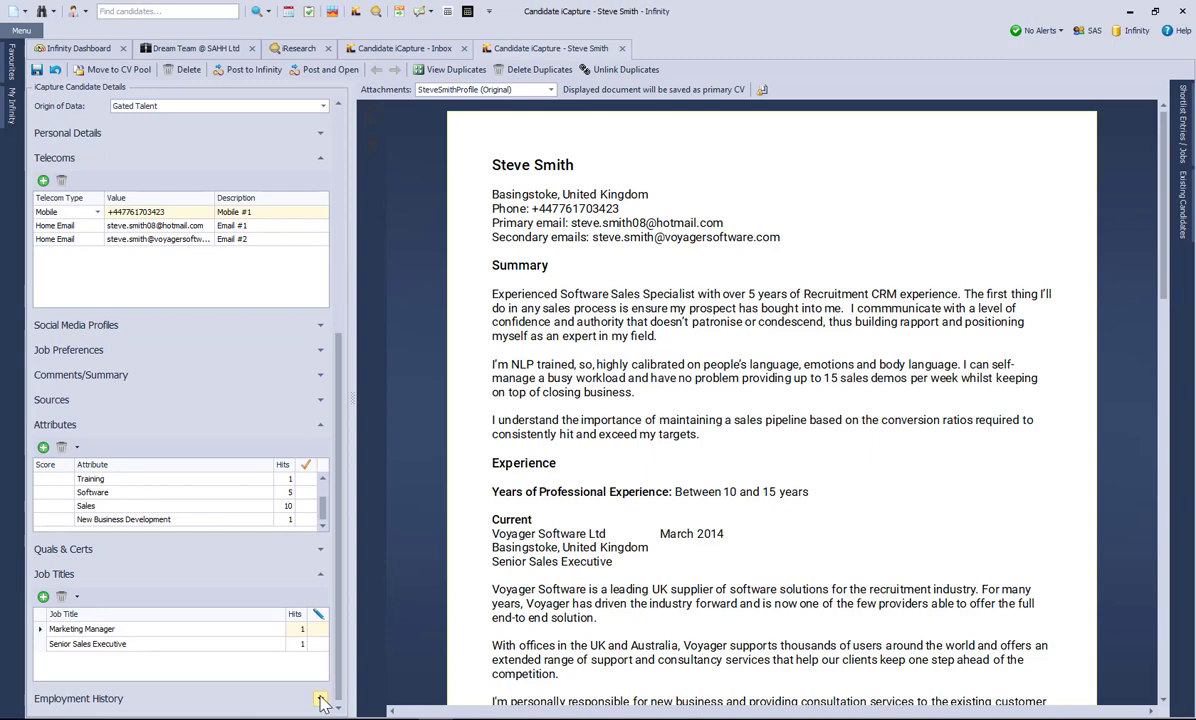
click(321, 707)
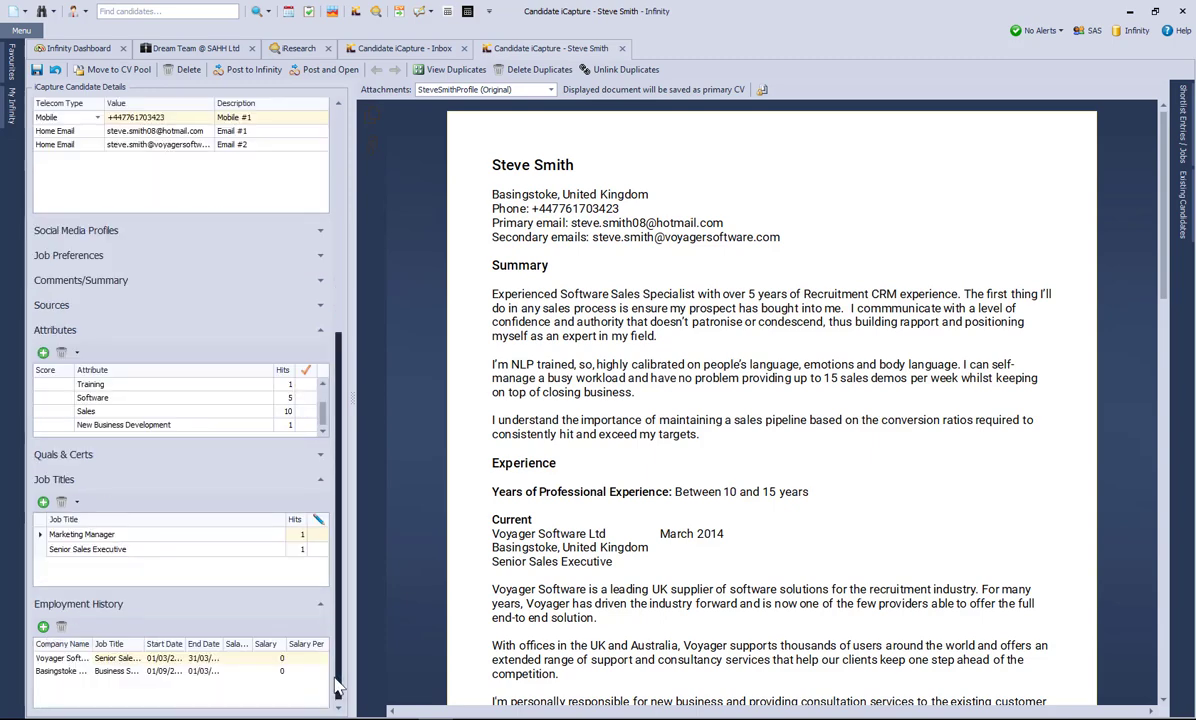
drag(339, 688, 298, 494)
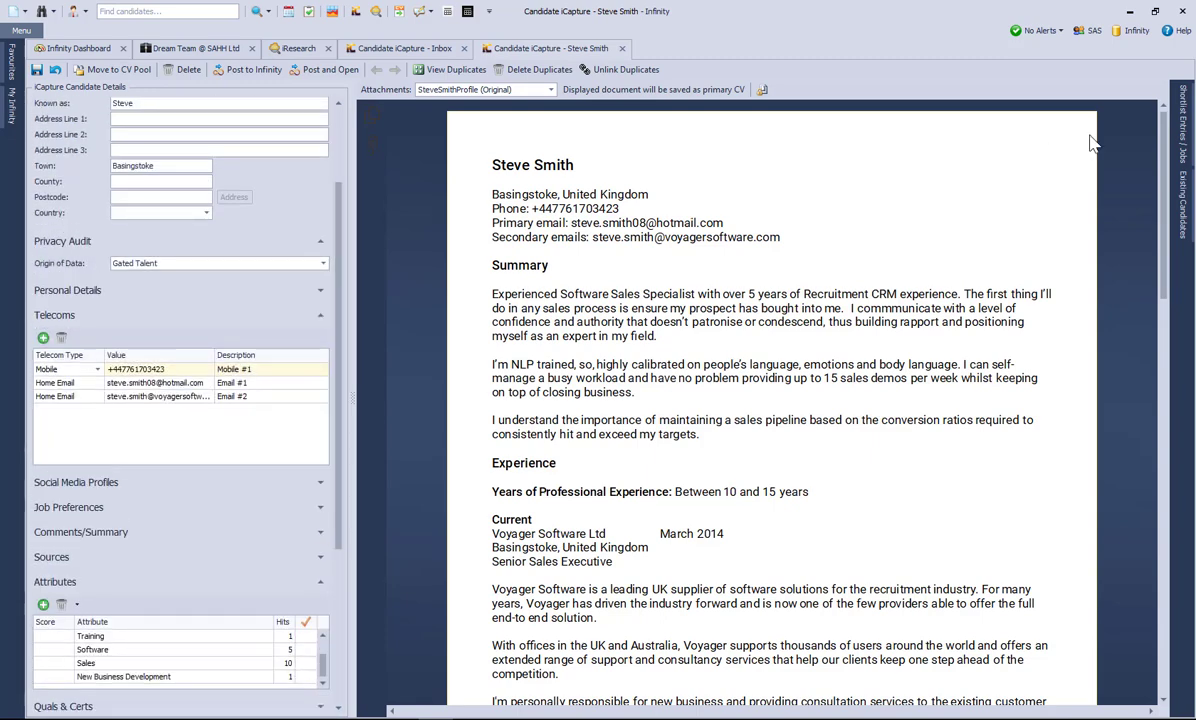
- Add SAHH Ltd's Dream Team job to the Gated Talent candidate's shortlist entries and post the record to Infinity
click(1183, 113)
click(1156, 112)
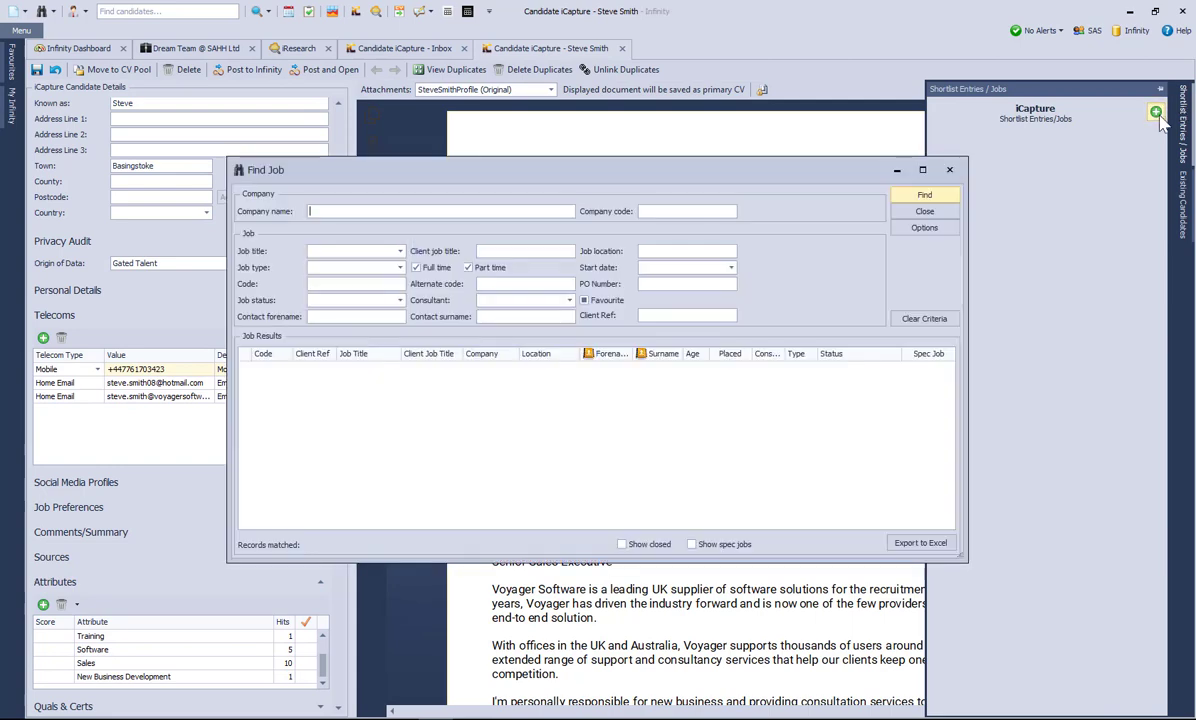
text(sahh)
key(Return)
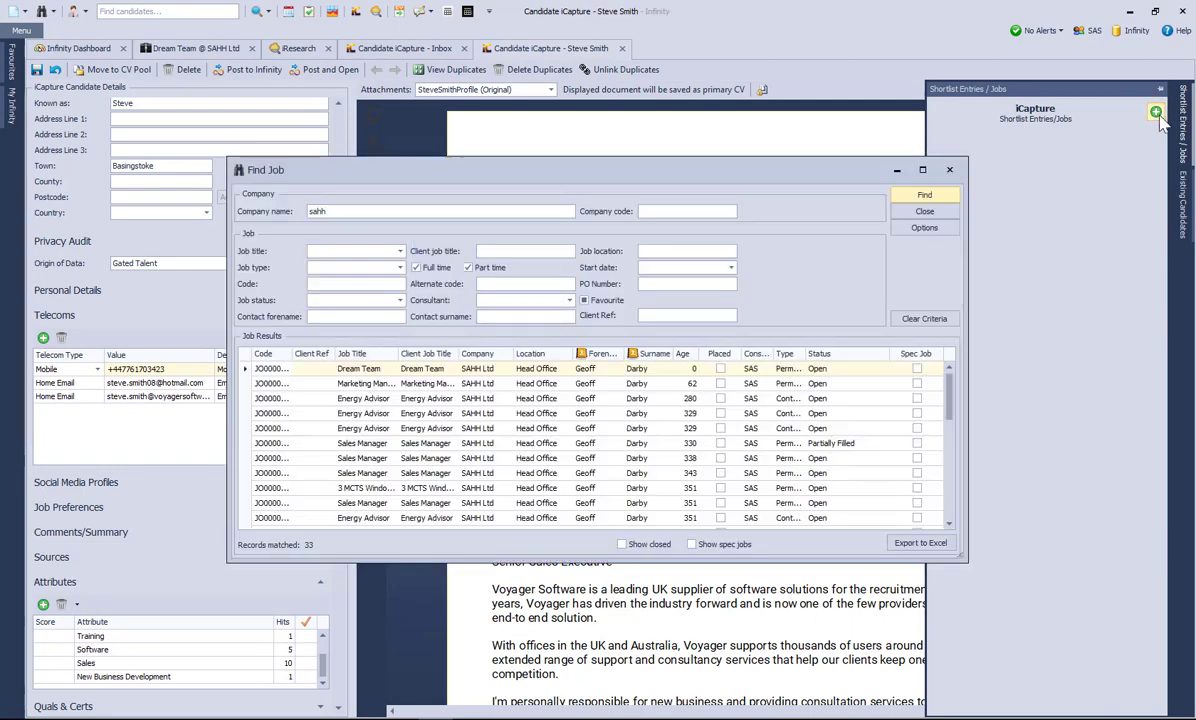
double_click(370, 370)
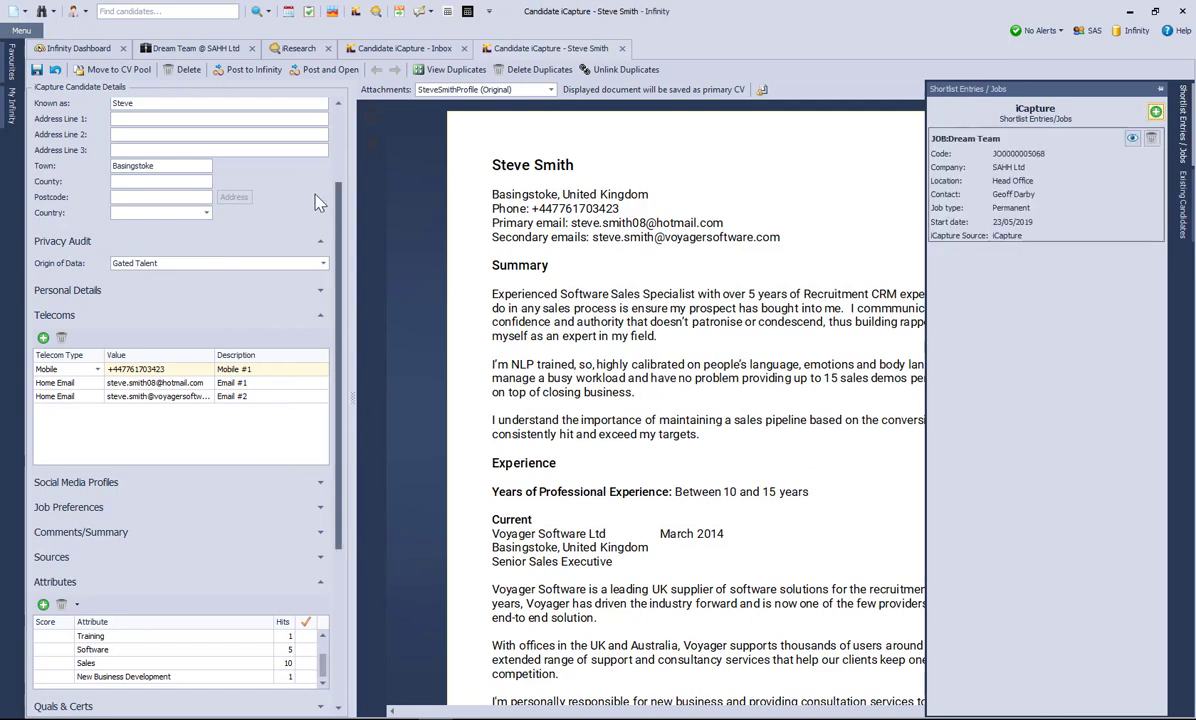
click(240, 72)
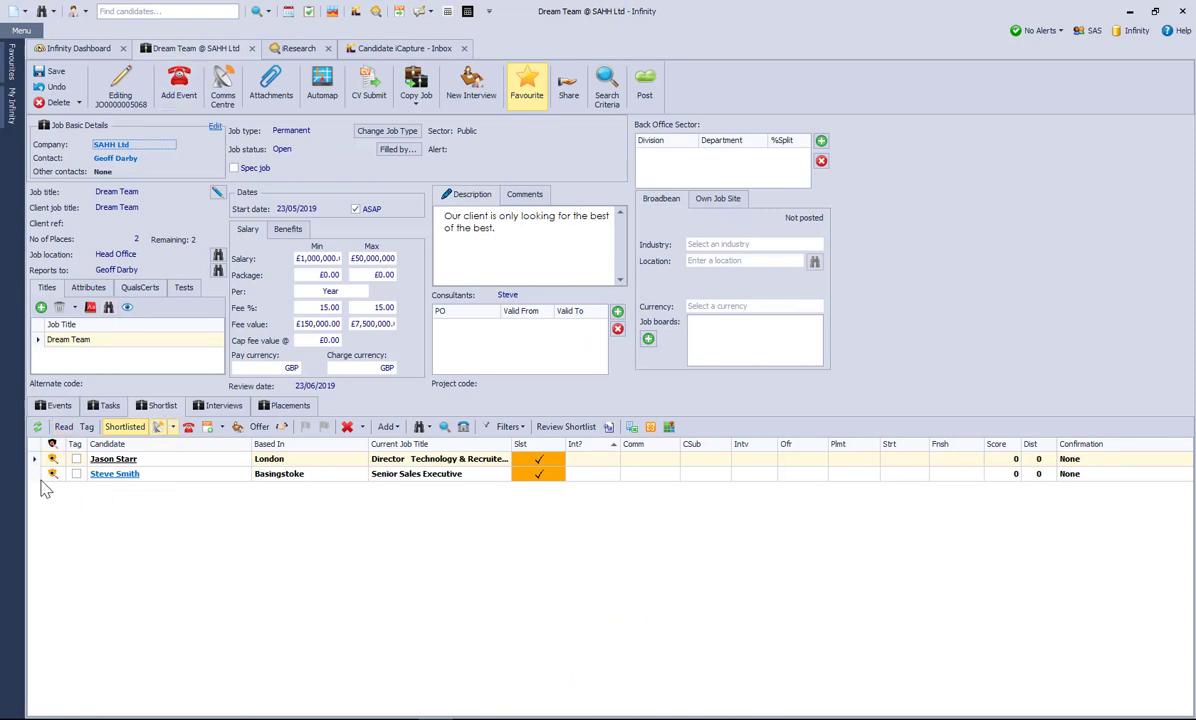
- Select both shortlisted candidates on the Dream Team job and start an email to them with the SS - Exciting Opportunity (Perm) template
click(42, 476)
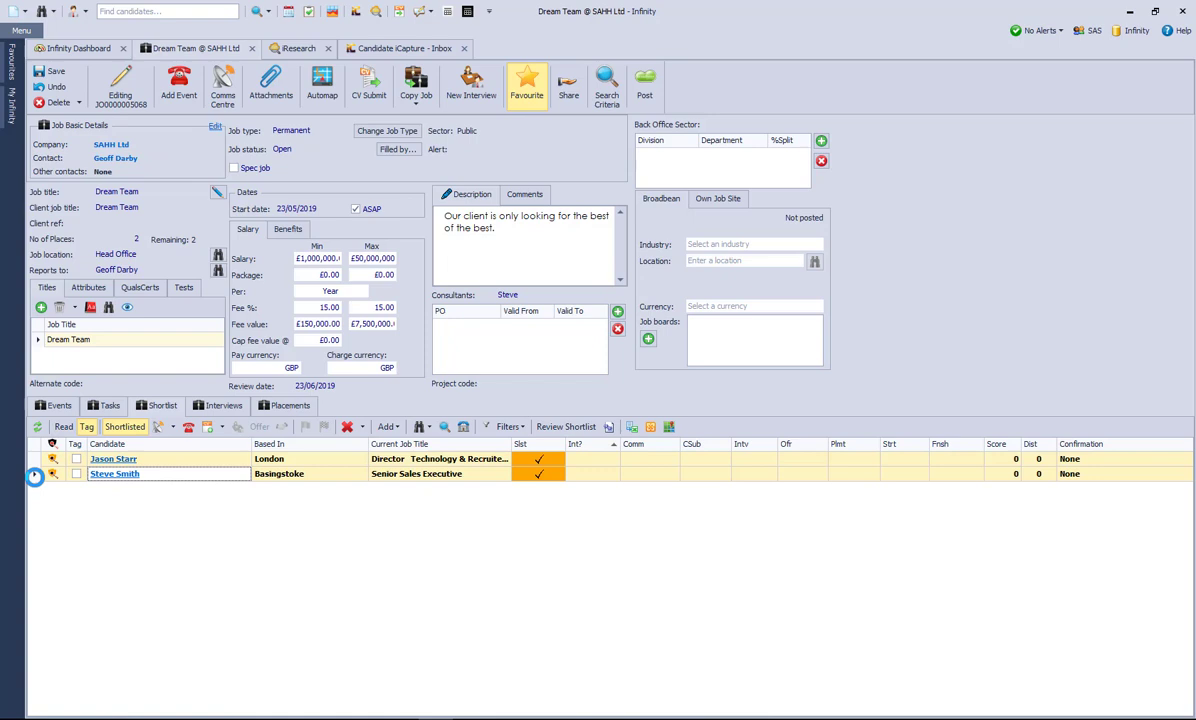
click(158, 428)
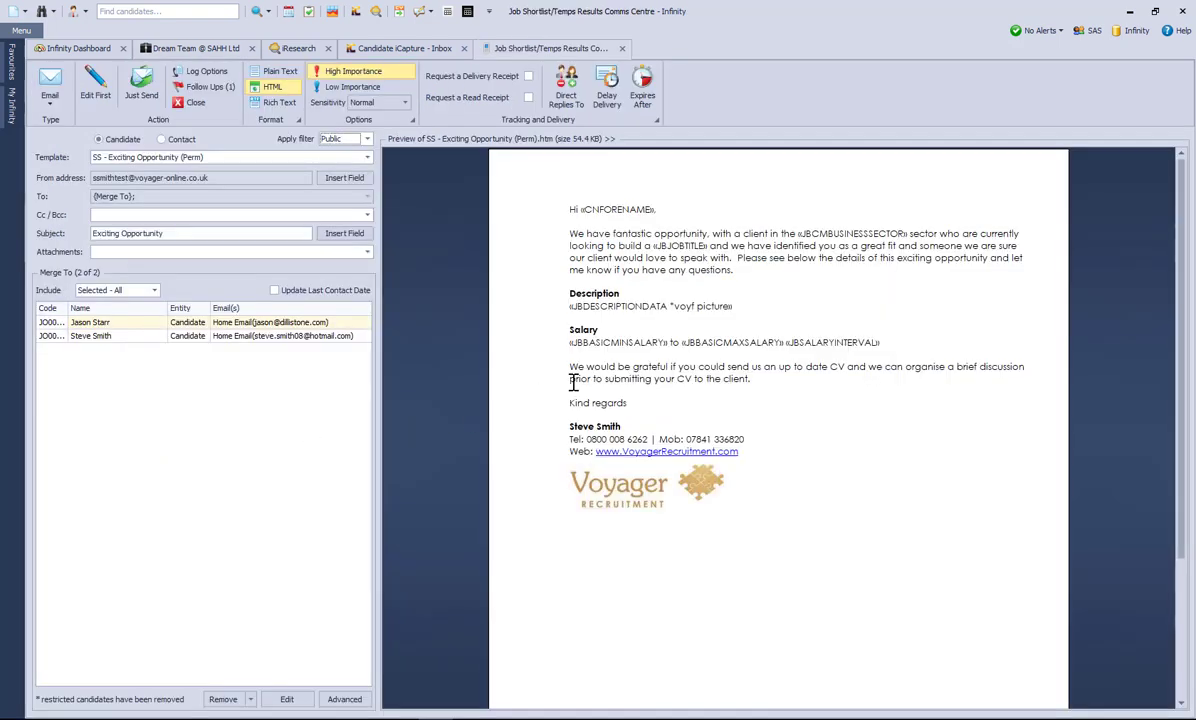